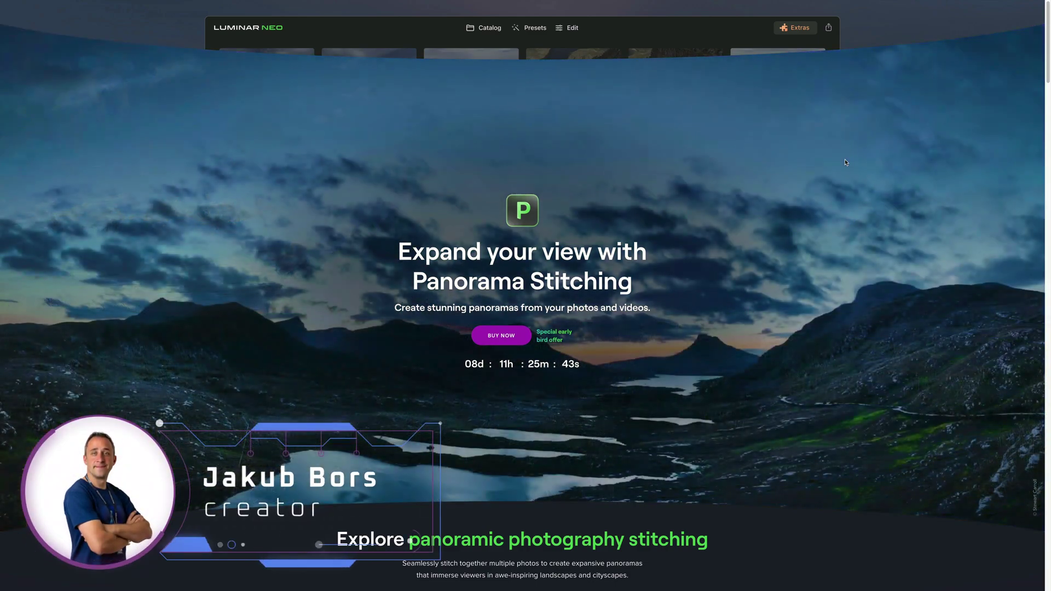
Scroll Skylum's Panorama Stitching page from the hero banner down to the FAQ.
scroll(846, 163, "down", 1)
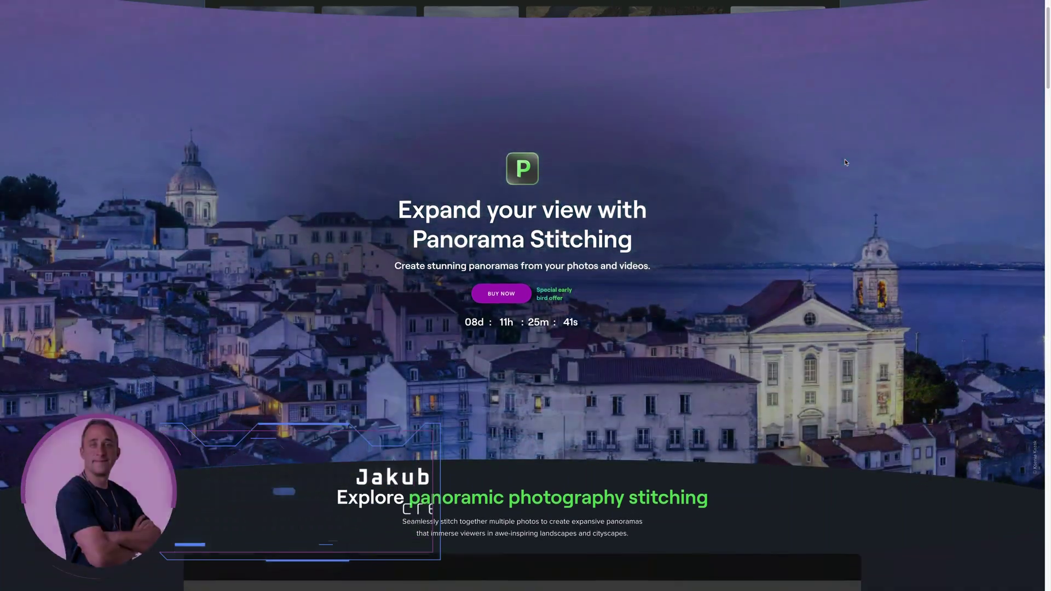
scroll(846, 163, "down", 4)
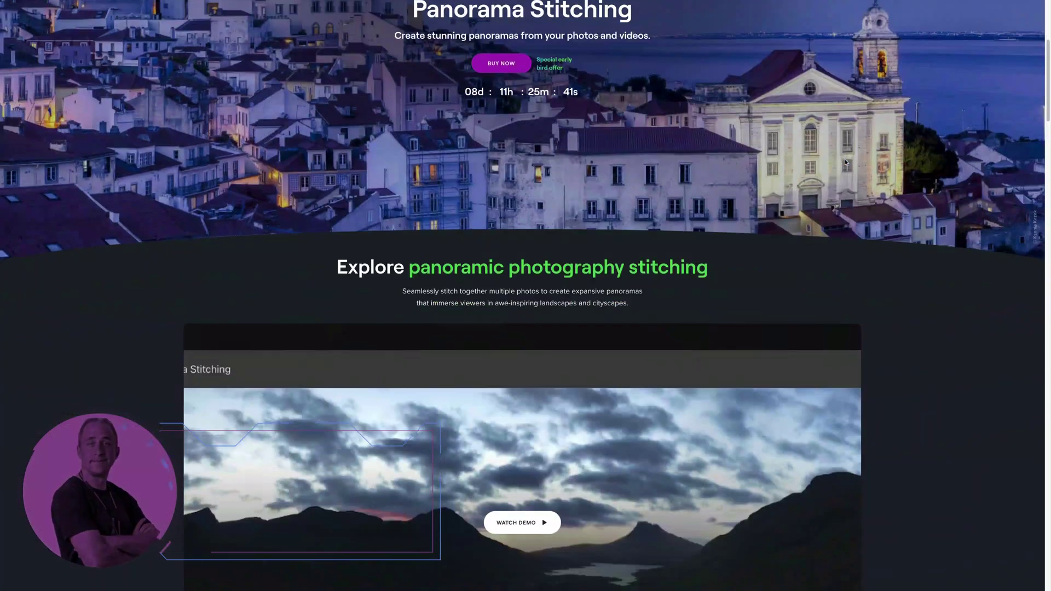
scroll(846, 163, "down", 4)
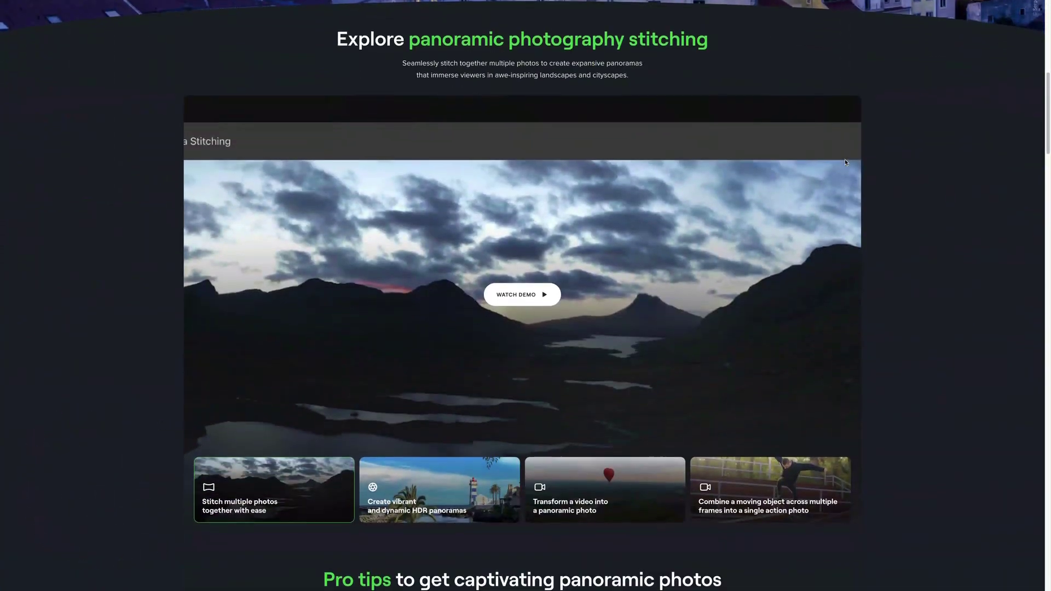
scroll(846, 163, "down", 1)
scroll(845, 162, "down", 2)
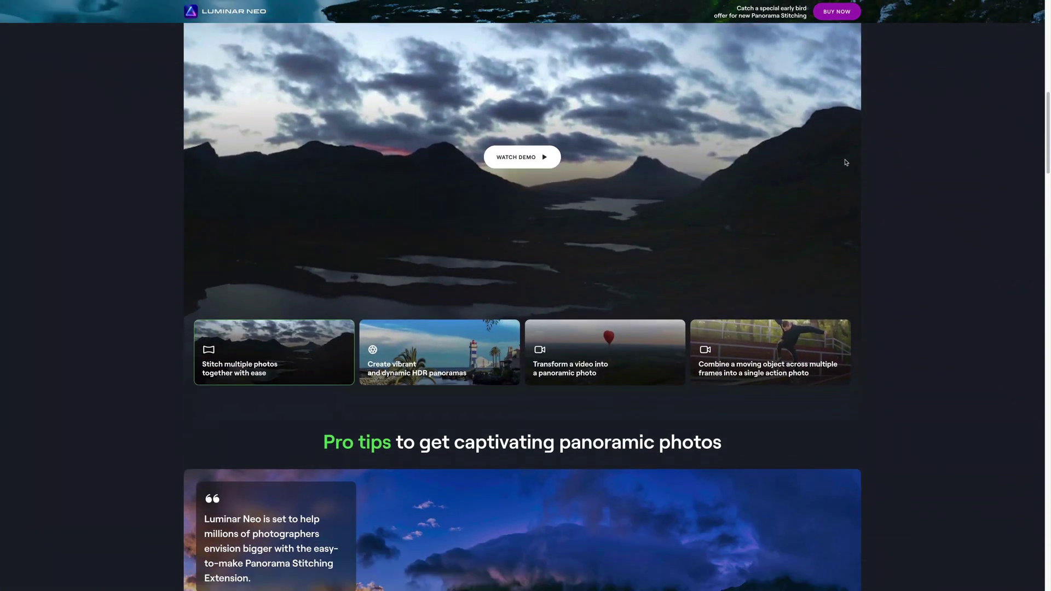
scroll(846, 163, "down", 1)
scroll(846, 163, "down", 2)
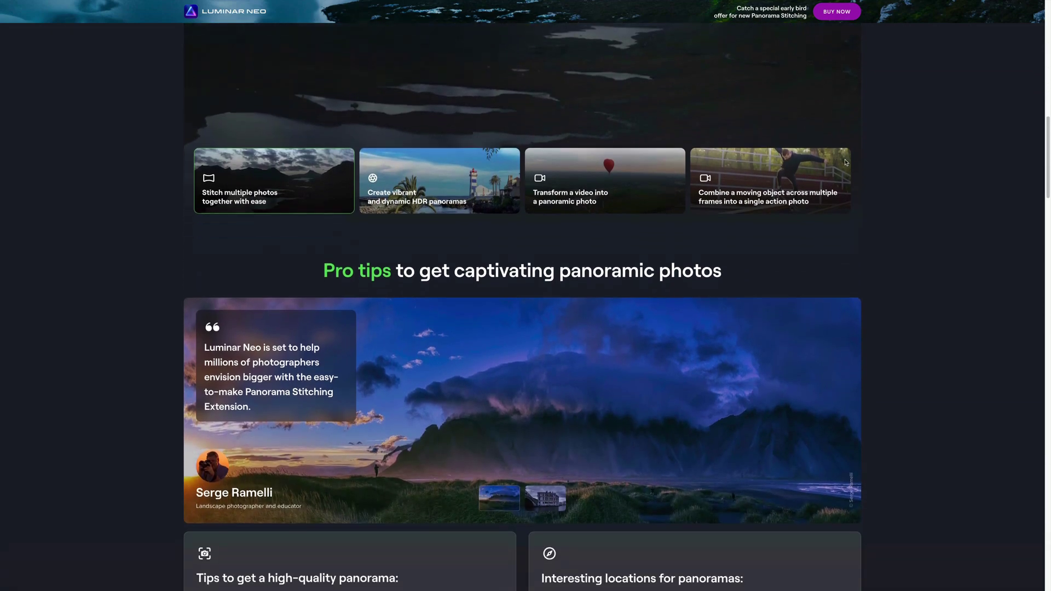
scroll(846, 163, "down", 3)
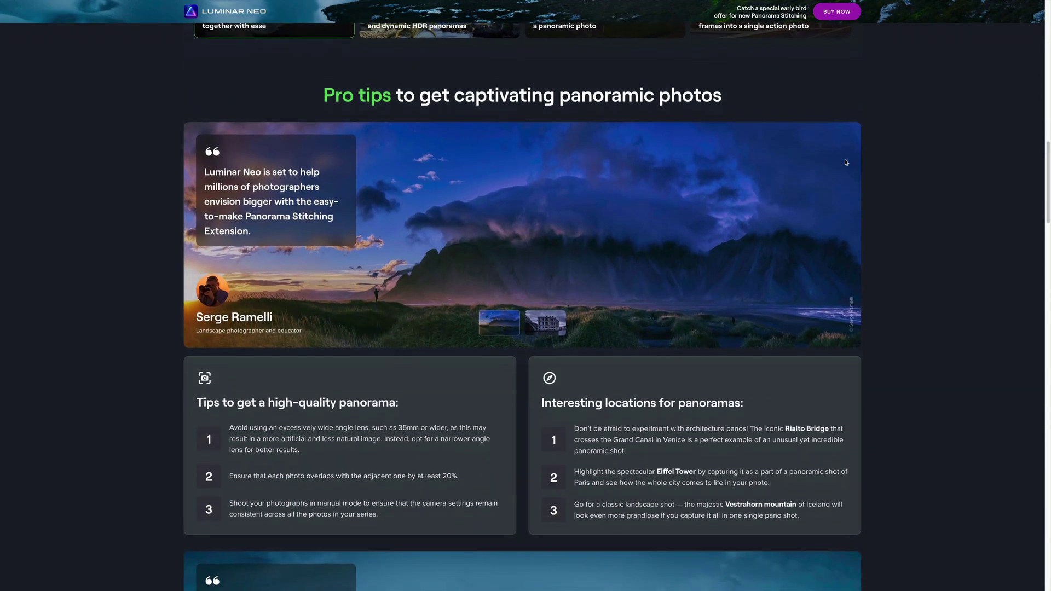
scroll(846, 162, "down", 2)
scroll(846, 162, "down", 2)
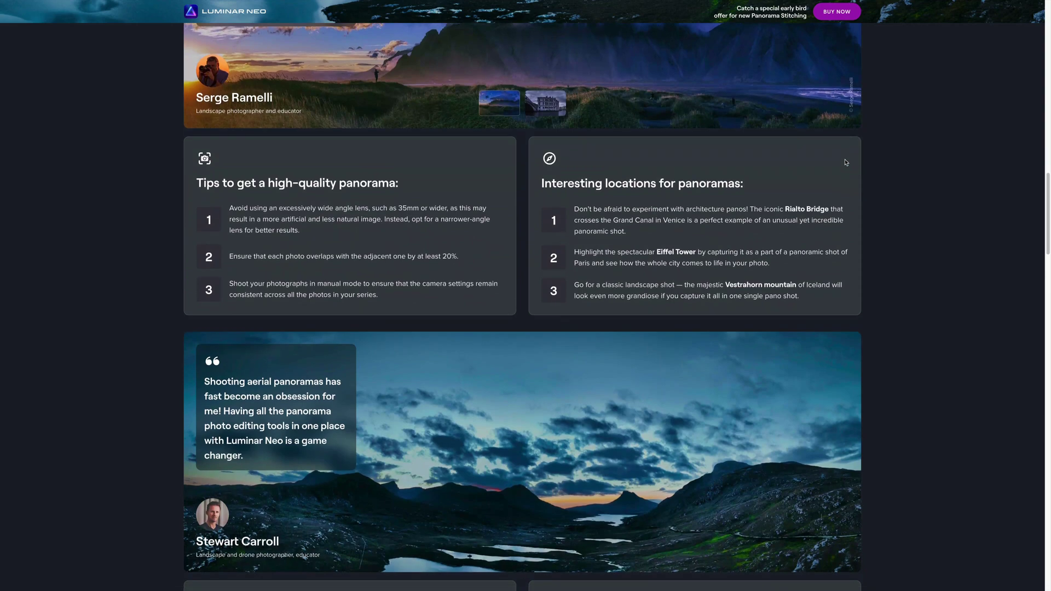
scroll(846, 163, "down", 1)
scroll(846, 163, "down", 2)
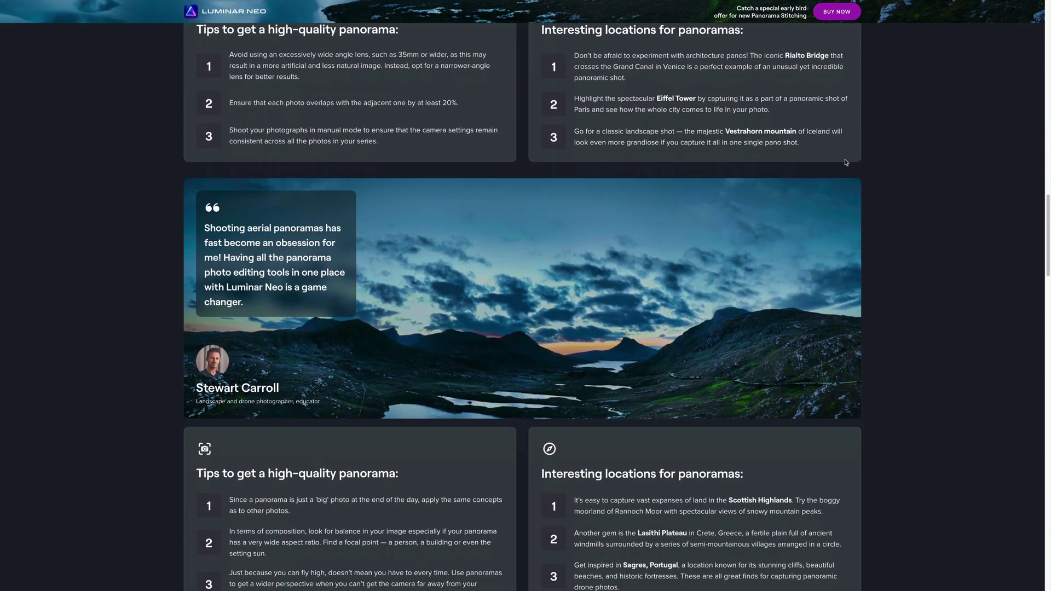
scroll(846, 163, "down", 4)
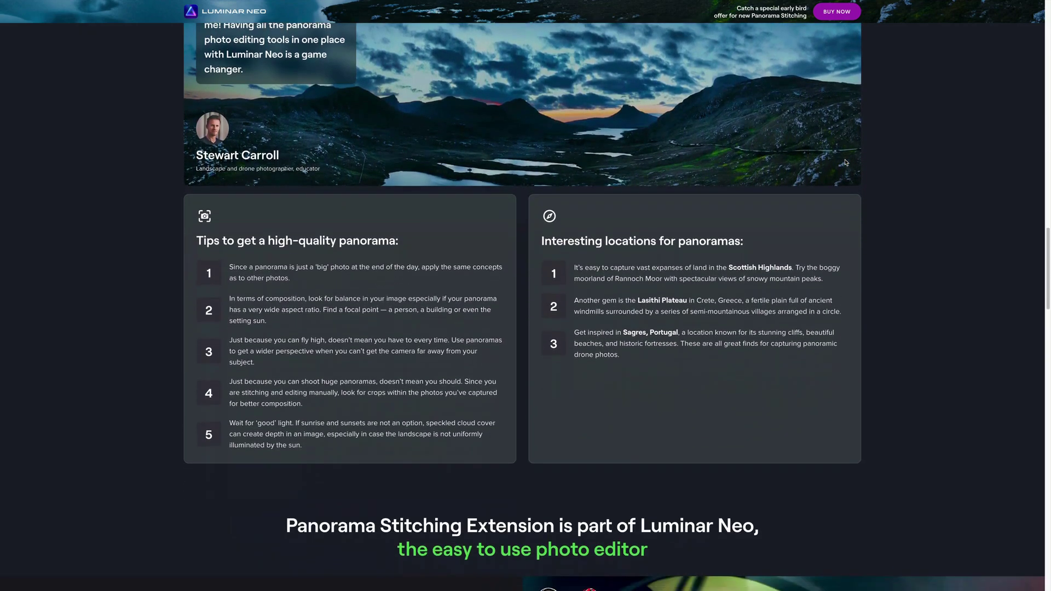
scroll(846, 163, "down", 6)
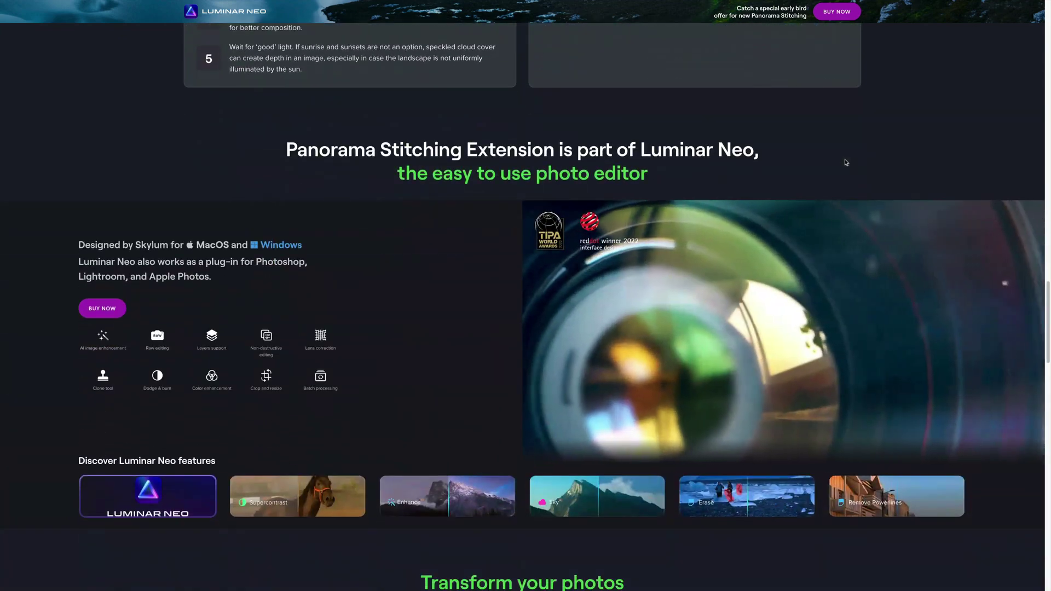
scroll(846, 162, "down", 6)
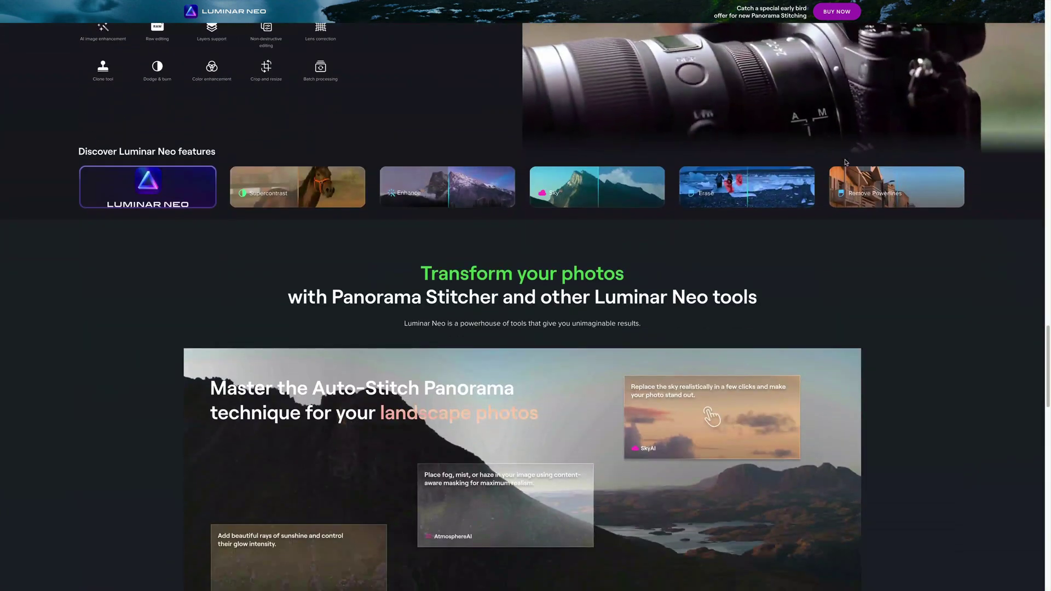
scroll(846, 163, "down", 9)
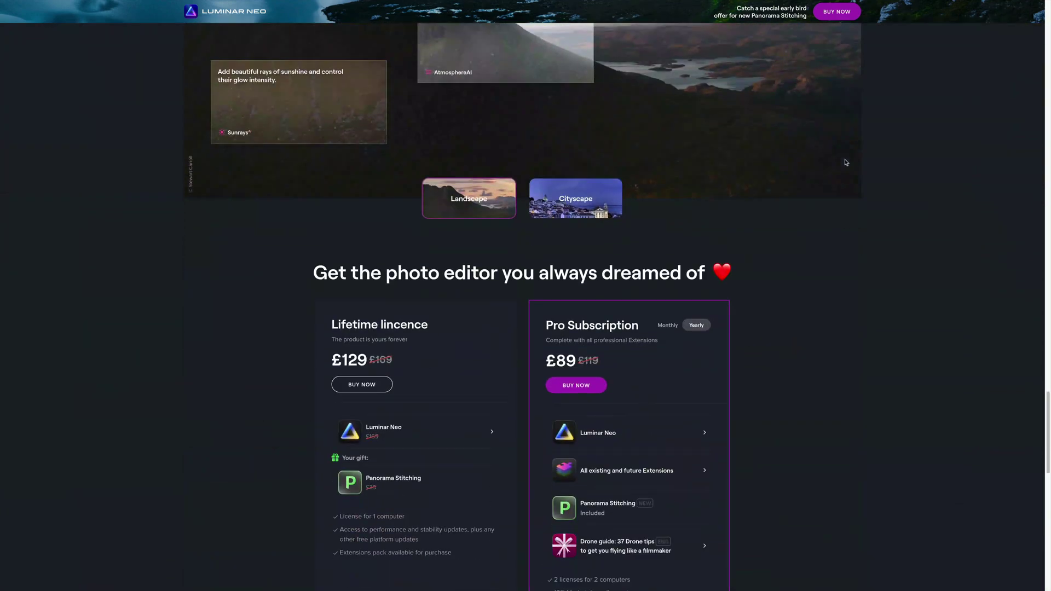
scroll(846, 162, "down", 8)
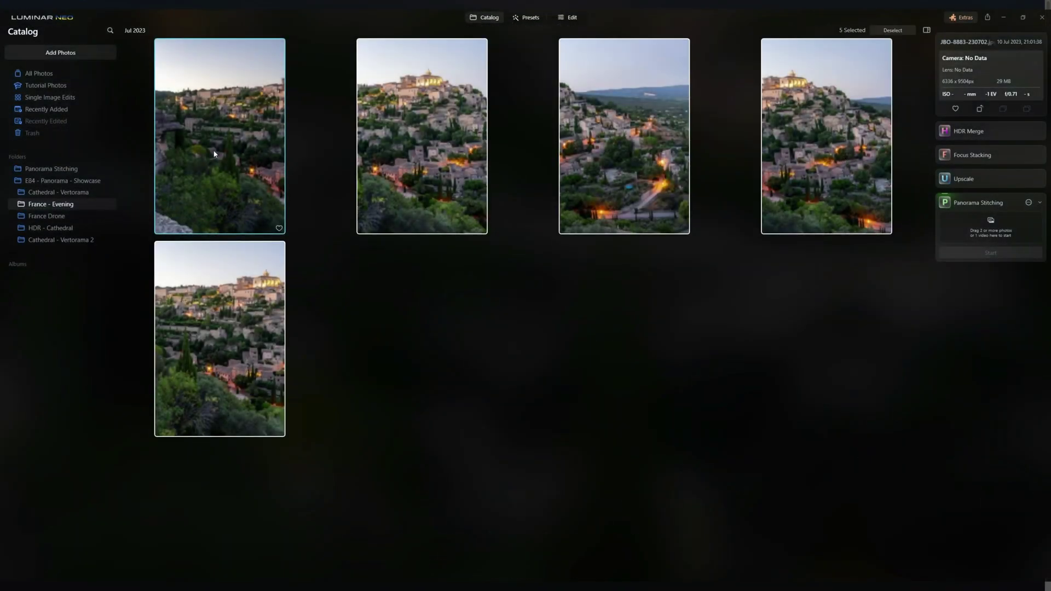
Stitch the France - Evening photos into a cropped panorama, save it, and open the result.
left_click_drag(216, 158, 1025, 241)
left_click(1024, 252)
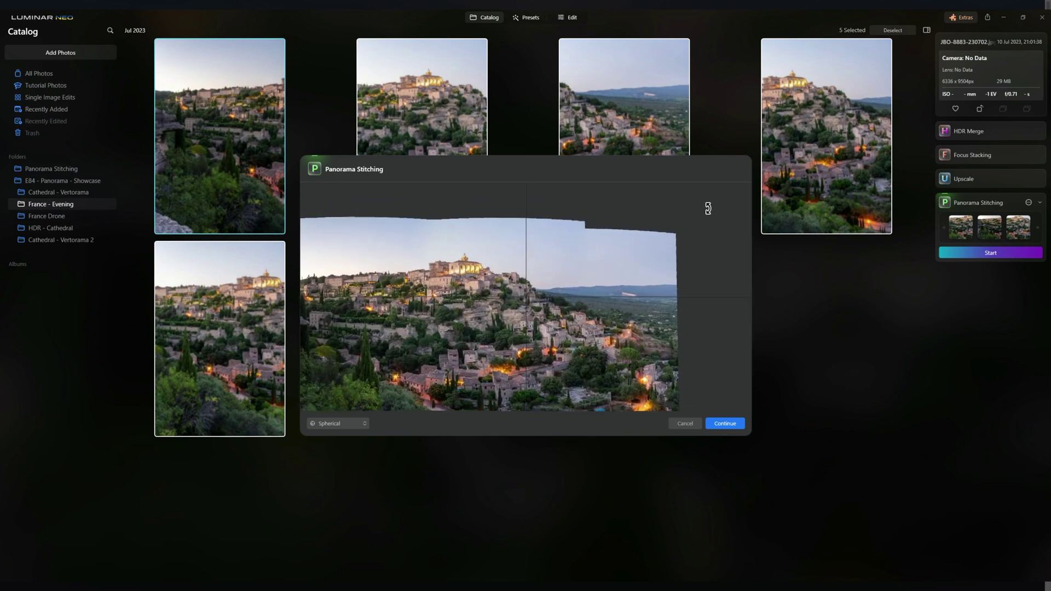
left_click(725, 423)
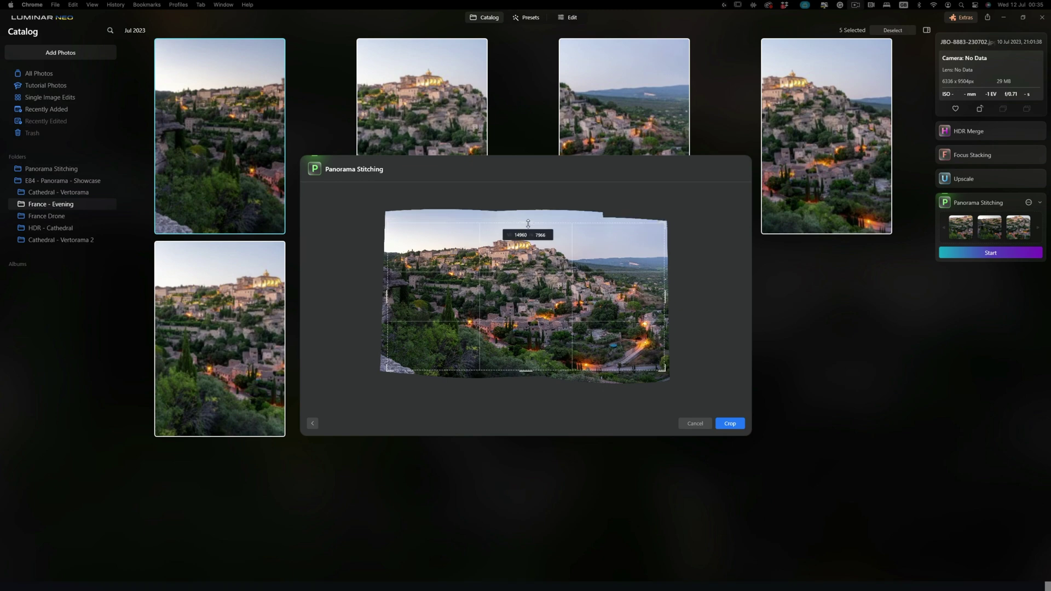
left_click(730, 424)
left_click(733, 427)
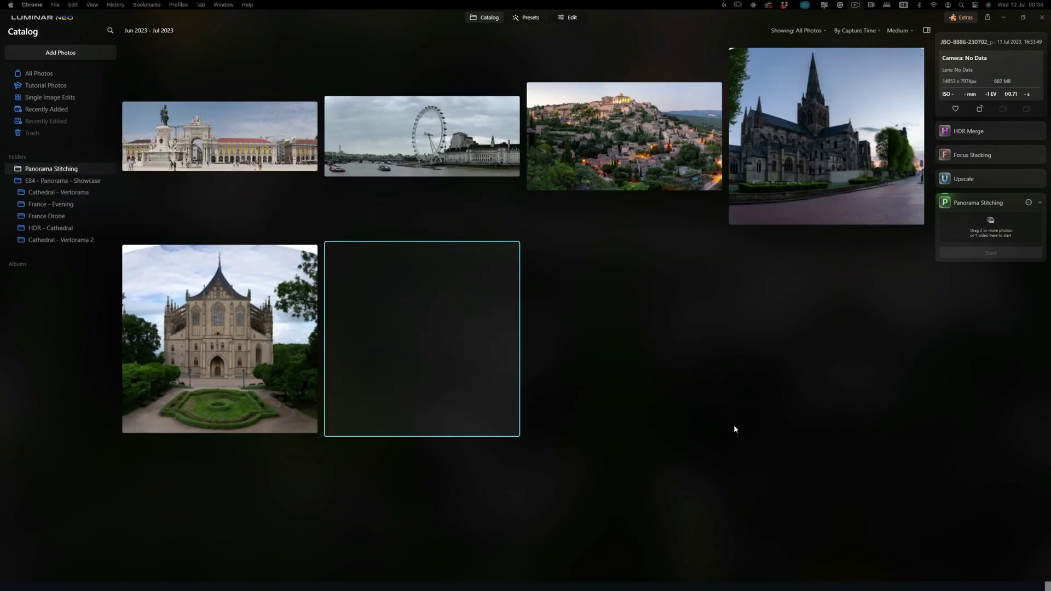
double_click(449, 349)
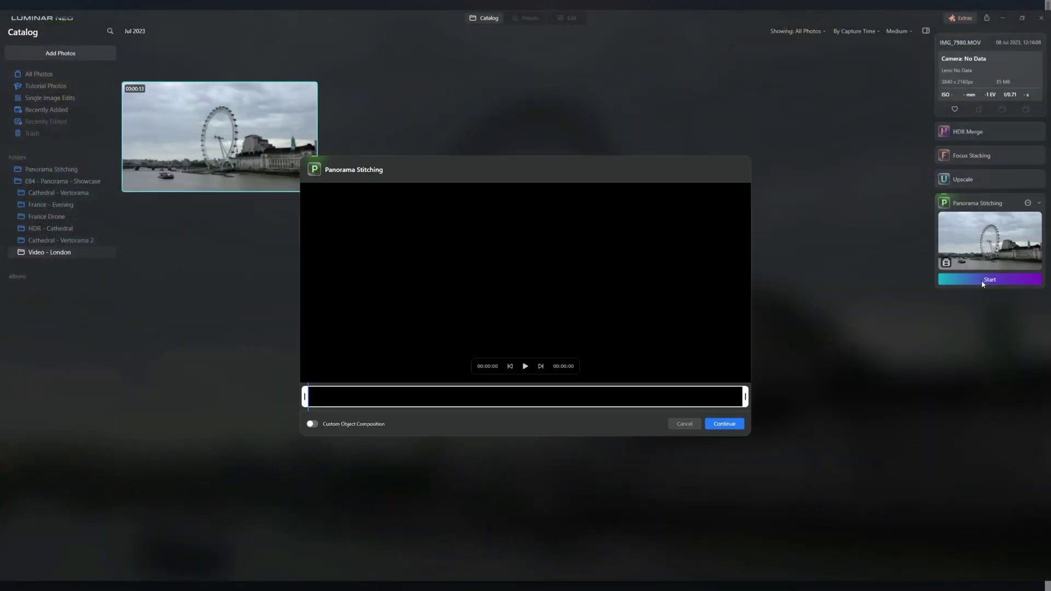
Trim the London video's start and end it at 00:00:08, then stitch its frames.
left_click_drag(305, 397, 330, 398)
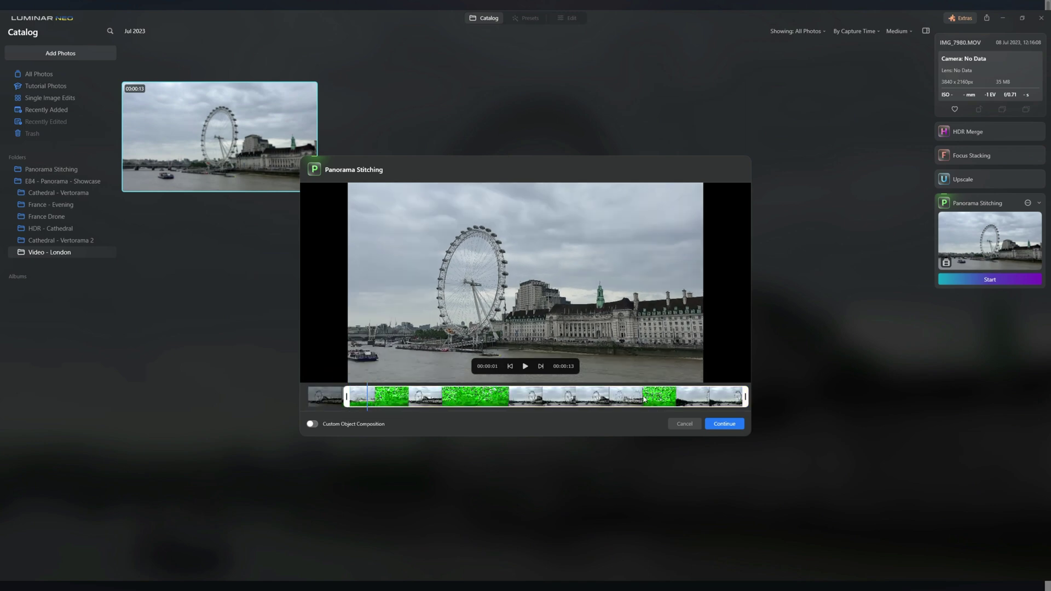
left_click_drag(746, 397, 611, 397)
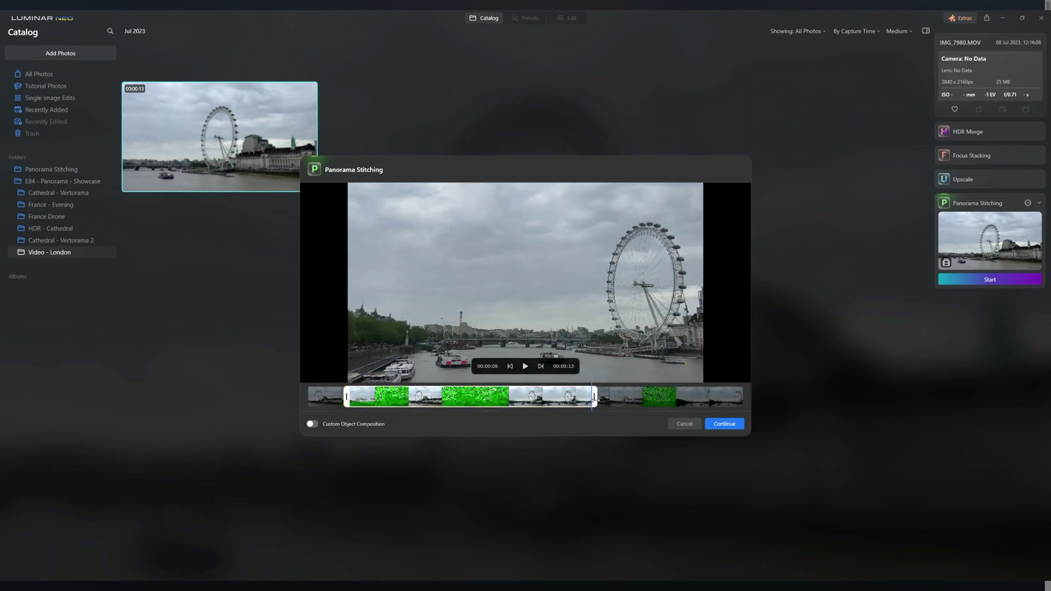
left_click(725, 424)
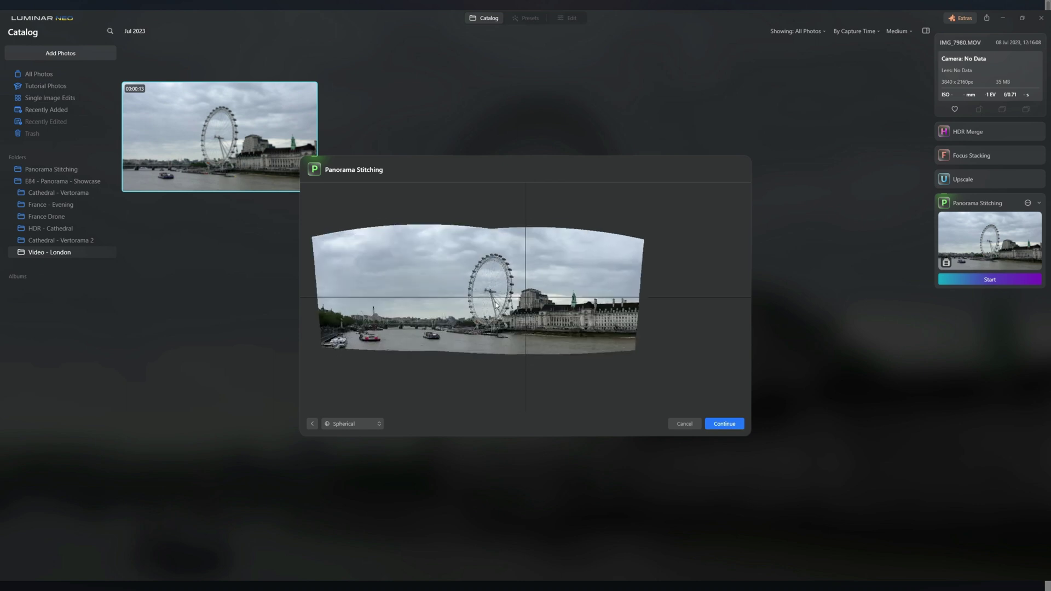
Accept the spherical London panorama, crop it to fill the frame, and save it.
scroll(495, 306, "up", 3)
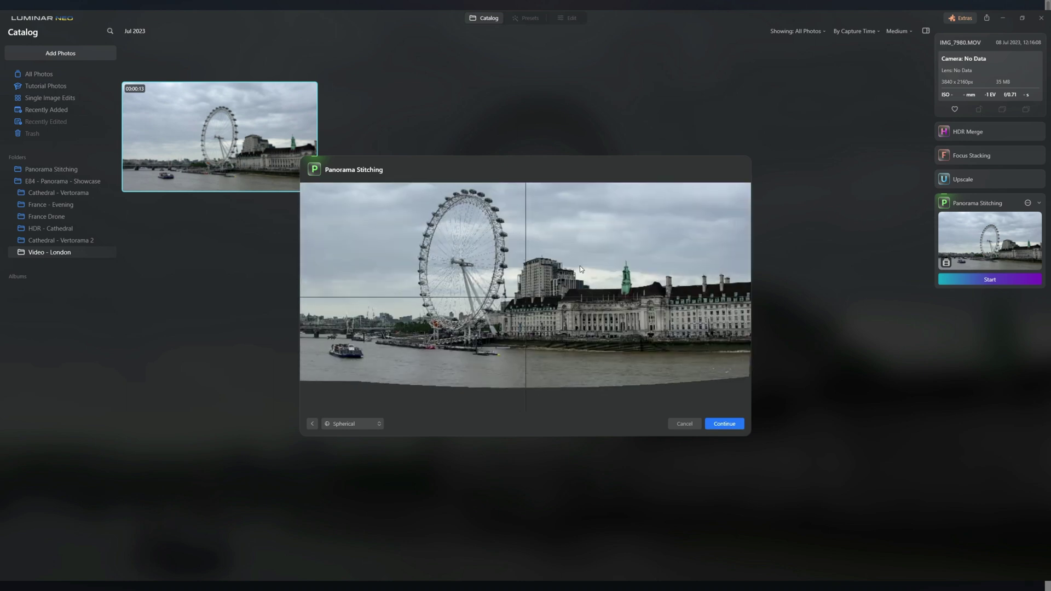
scroll(580, 268, "down", 3)
left_click(725, 424)
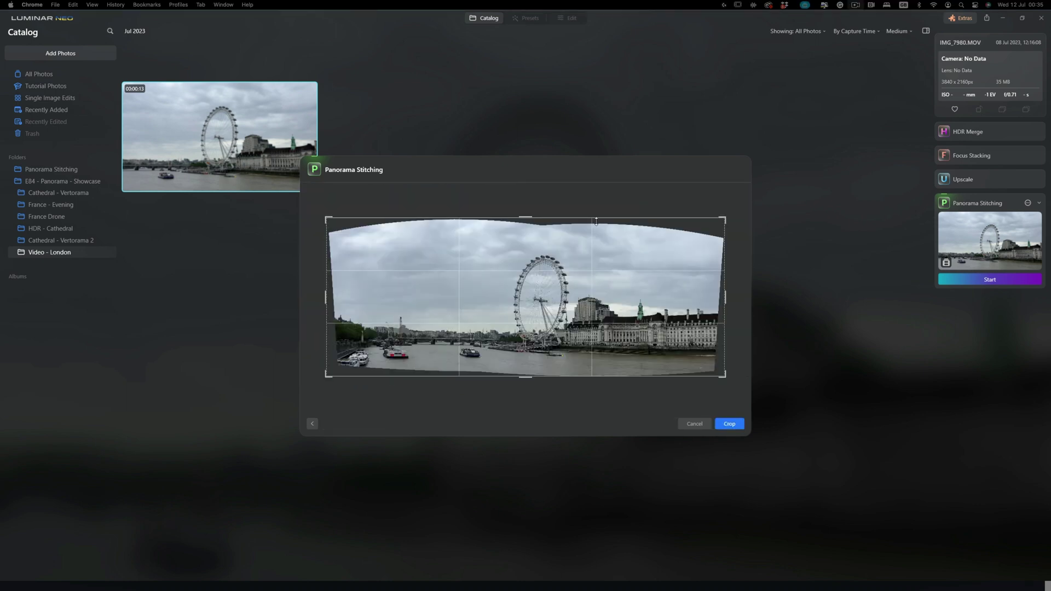
left_click(729, 424)
left_click(731, 424)
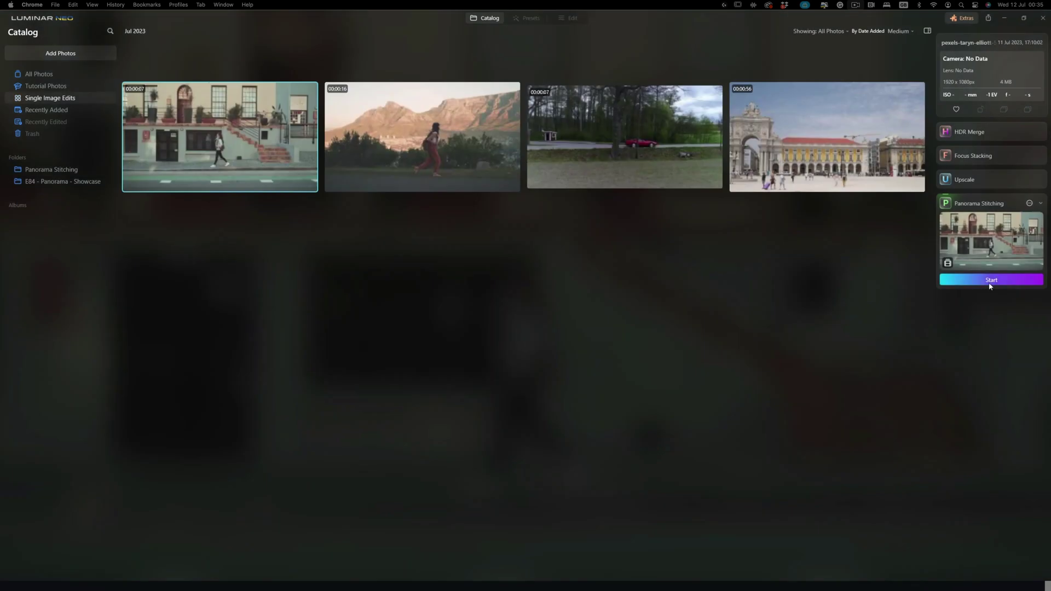
Mark the walking woman at several moments, including 00:00:02, and process the multi-exposure composite.
left_click(991, 280)
left_click_drag(537, 294, 544, 288)
left_click_drag(515, 379, 583, 377)
left_click(555, 383)
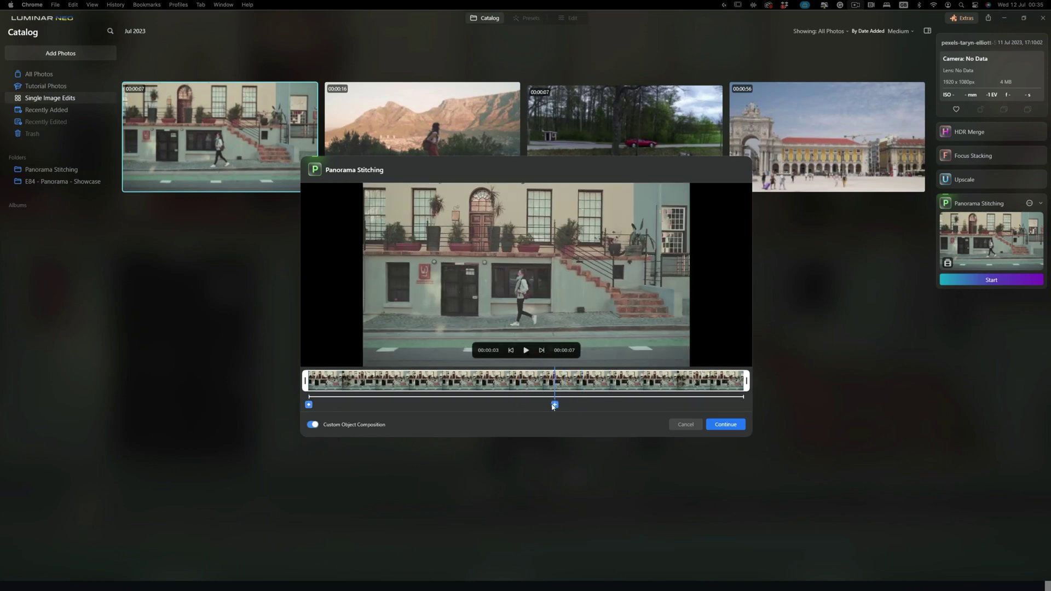
left_click_drag(564, 384, 579, 383)
left_click(579, 404)
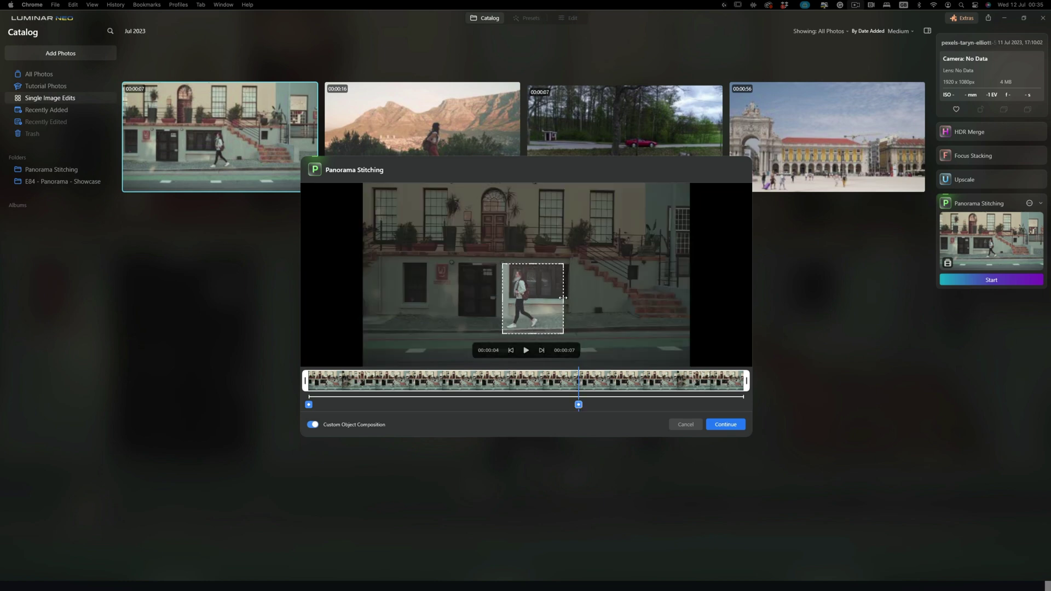
left_click(441, 381)
left_click(440, 405)
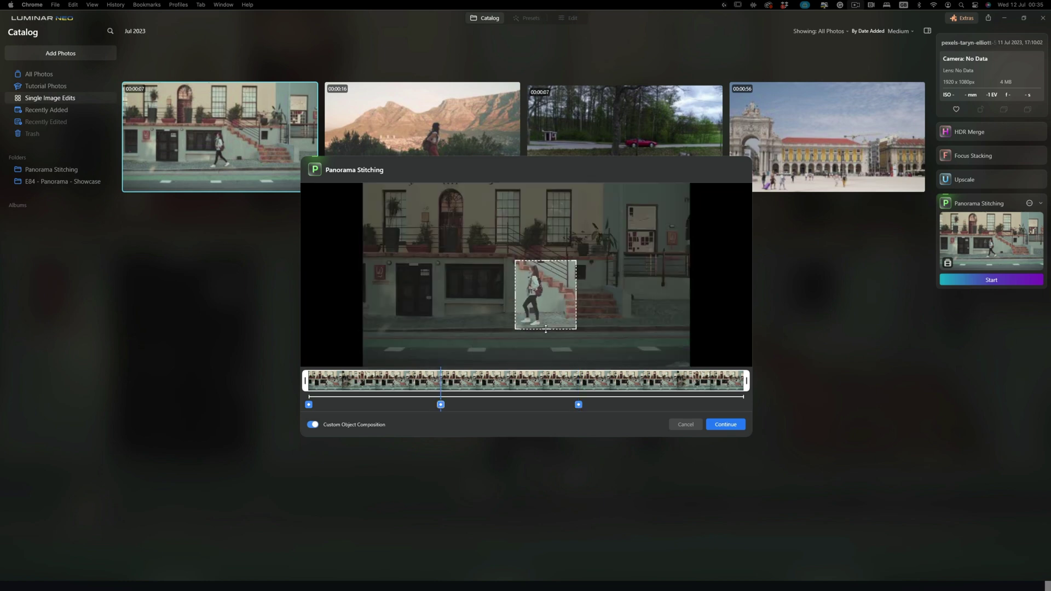
key("Return")
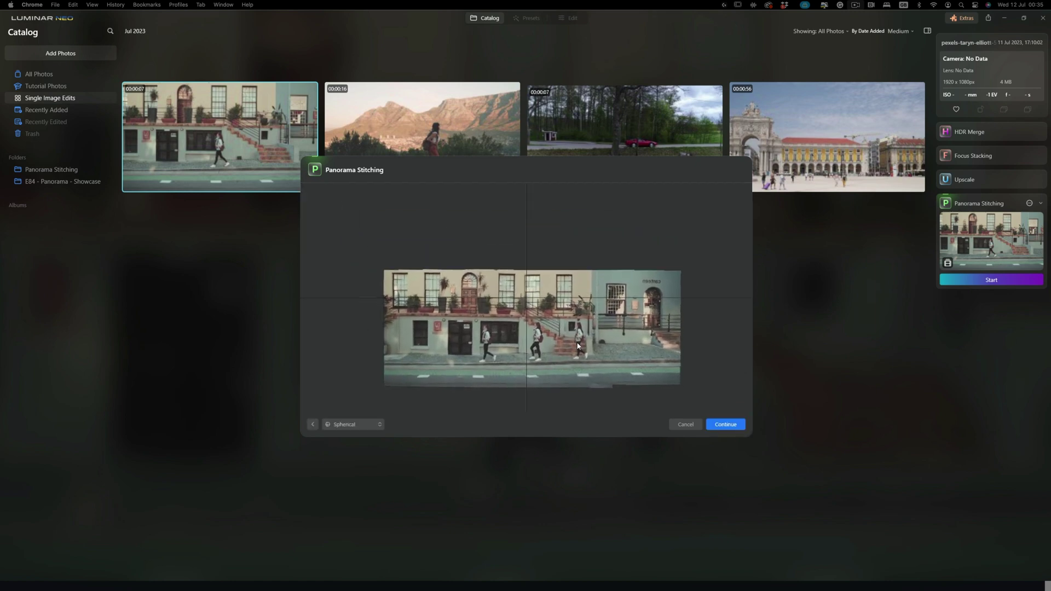
Widen the composite's crop on the right side and apply the crop.
left_click(726, 424)
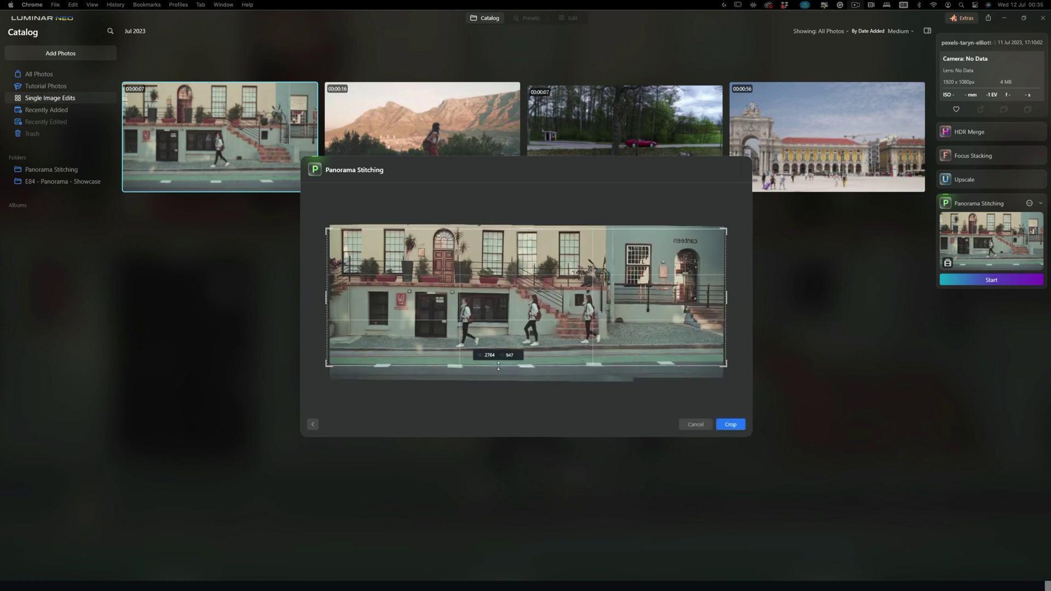
left_click_drag(712, 301, 720, 302)
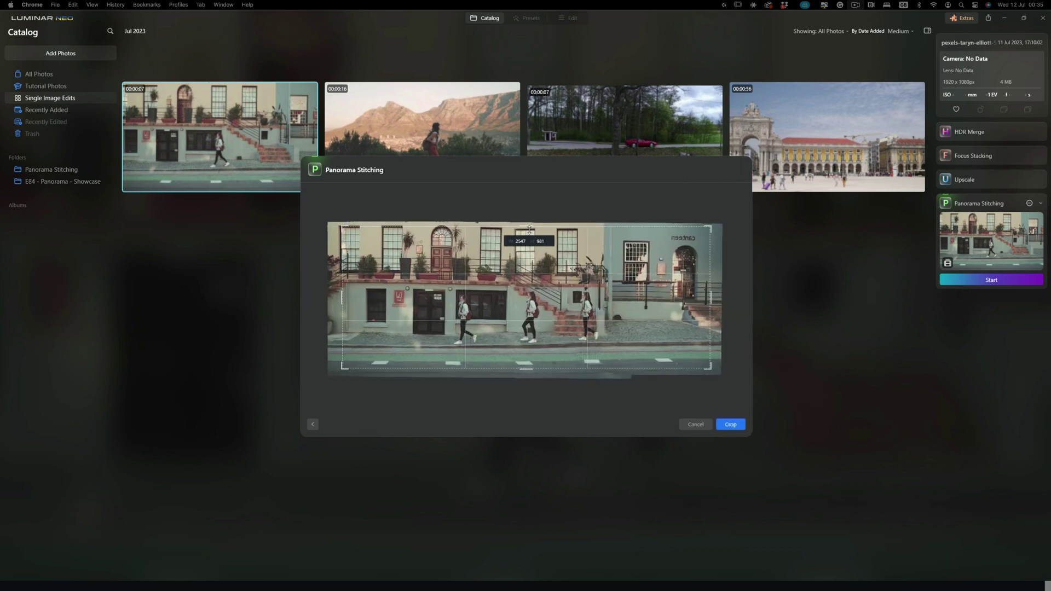
left_click(730, 425)
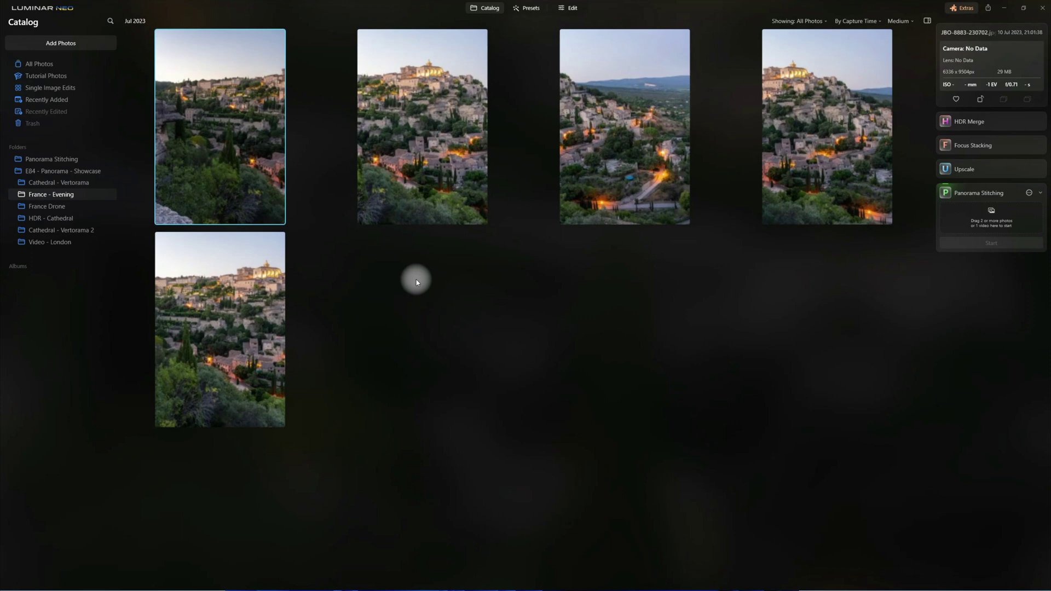
Select all five village photos and drop them into Panorama Stitching.
key("ctrl+a")
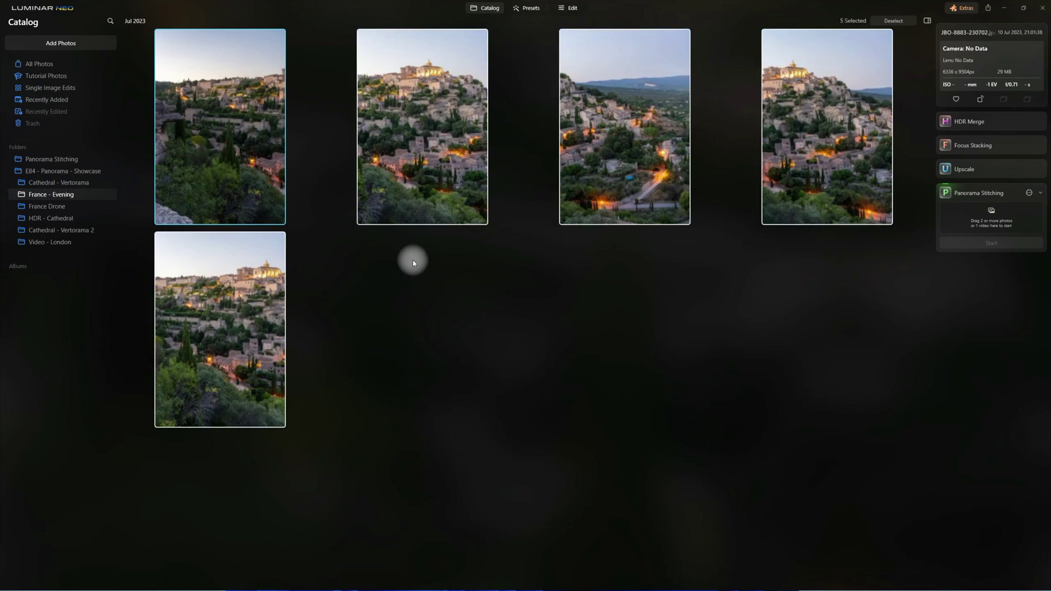
left_click_drag(417, 132, 1011, 224)
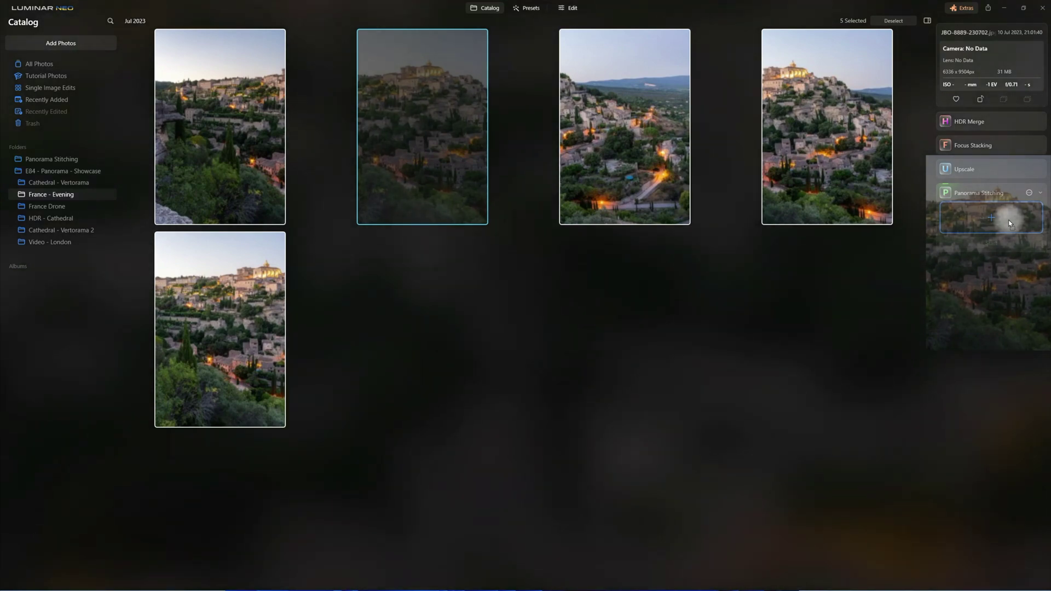
left_click_drag(1010, 223, 1007, 214)
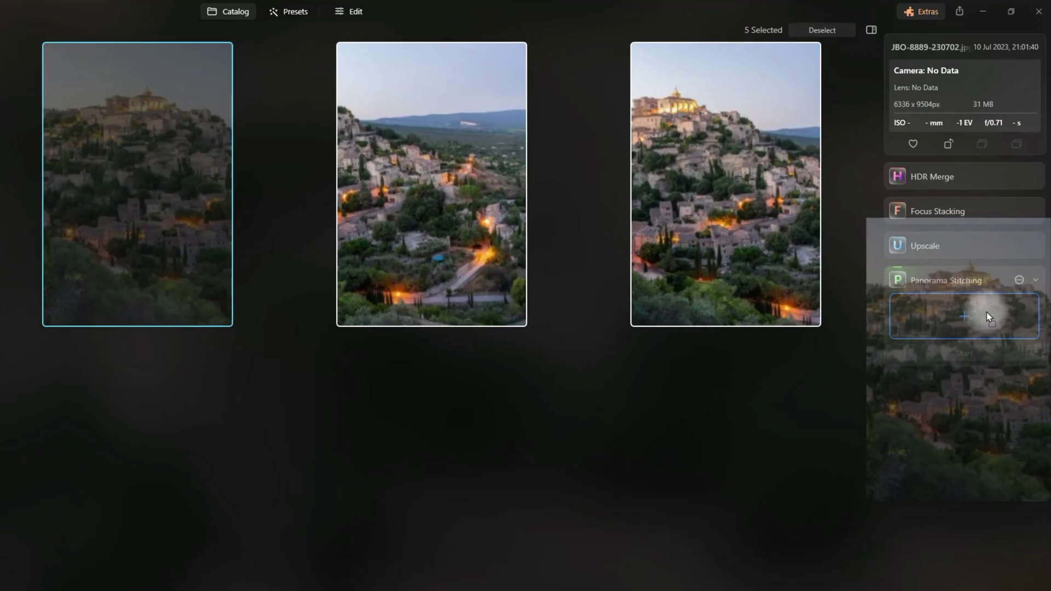
left_click_drag(987, 312, 987, 312)
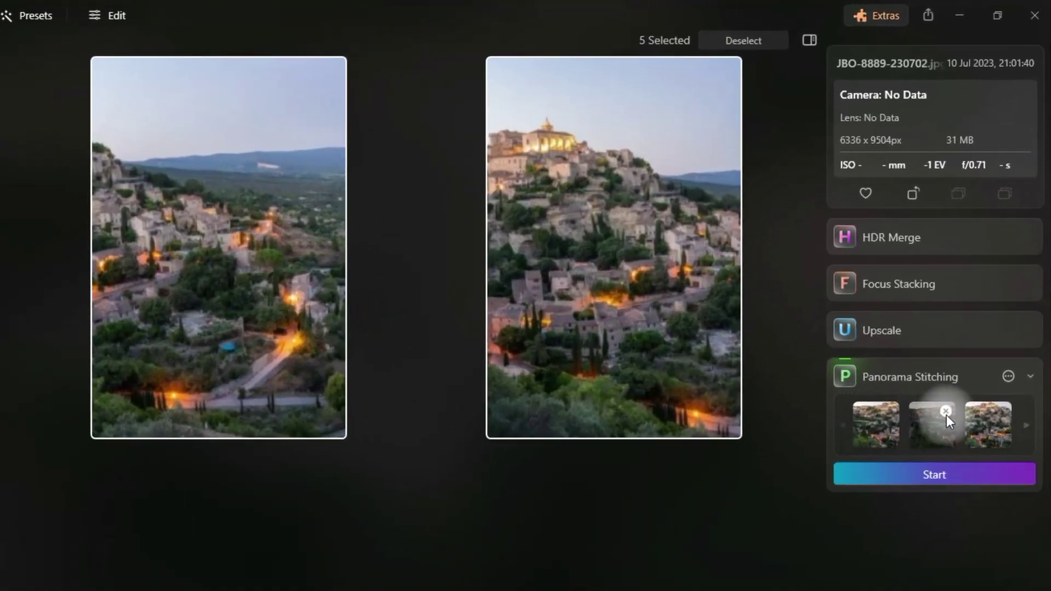
Browse back and forth through the queued photos in the thumbnail carousel.
left_click(1025, 423)
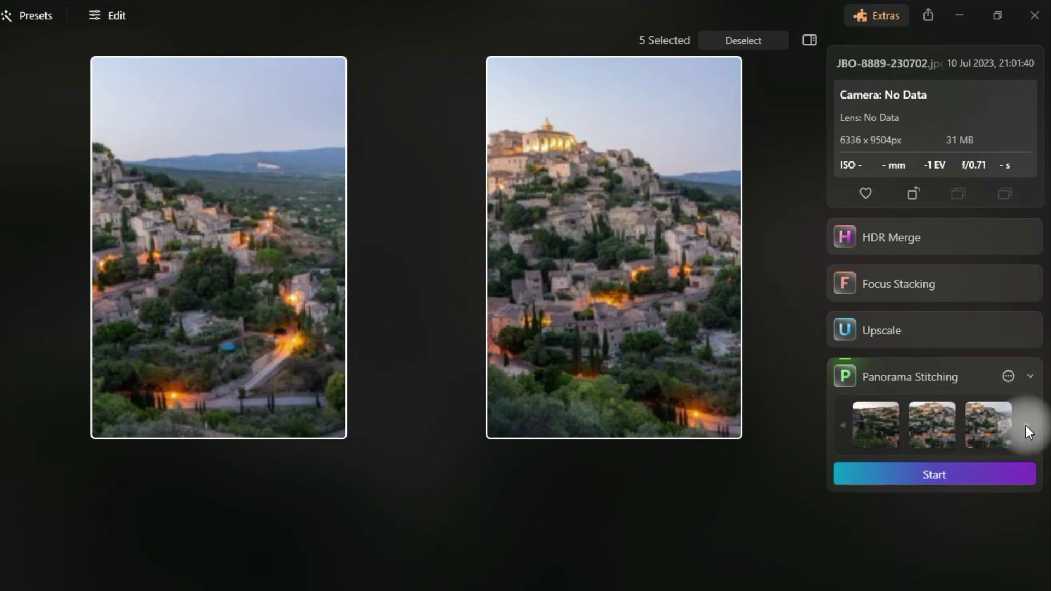
left_click(1027, 425)
left_click(845, 425)
left_click(1027, 423)
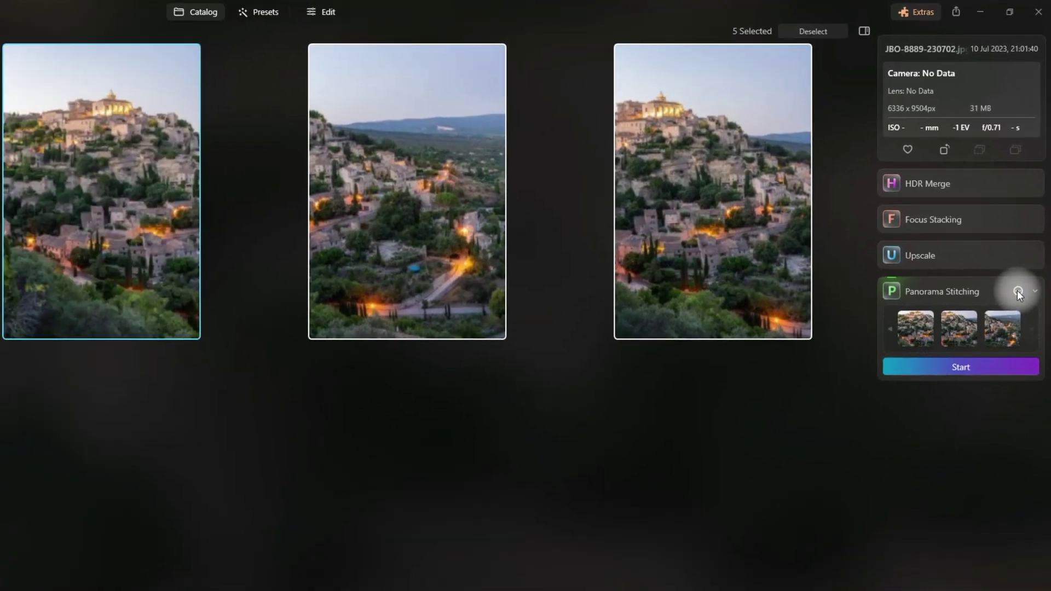
left_click(1018, 292)
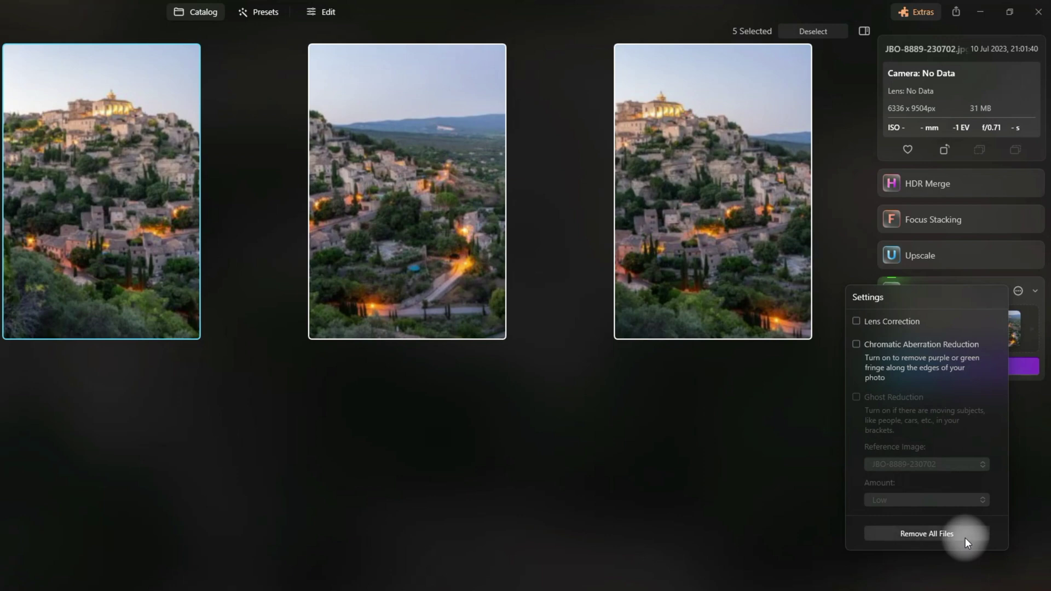
left_click(1024, 418)
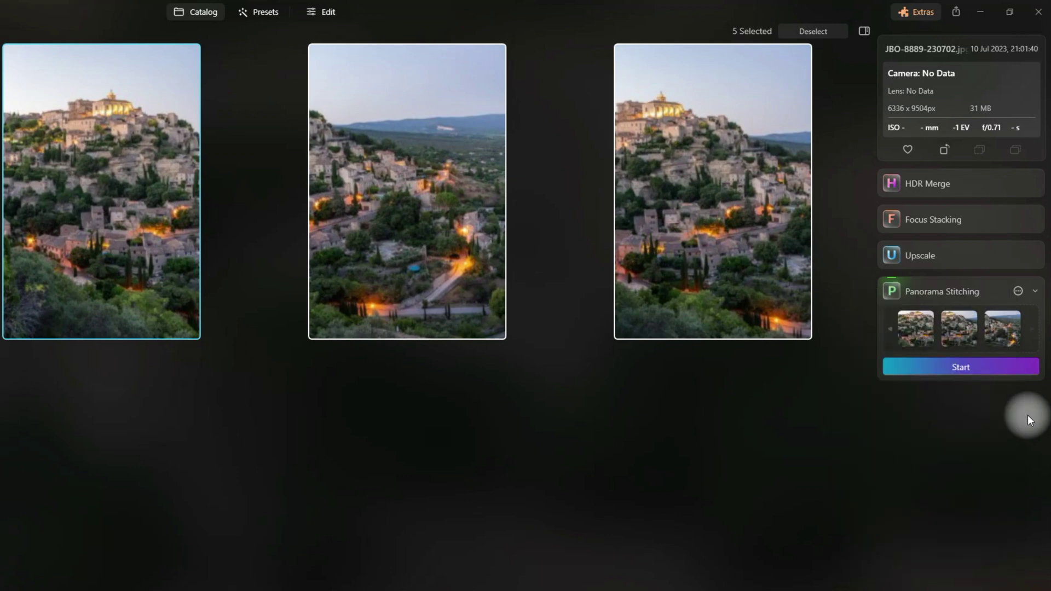
Stitch the five photos, then rotate and shift the panorama preview to align it.
left_click(977, 368)
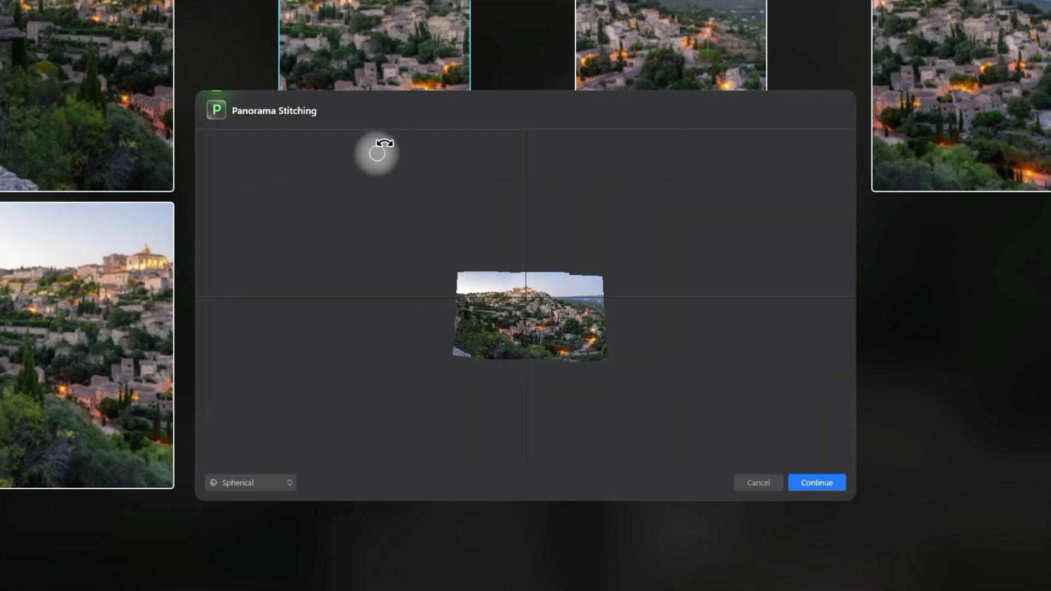
left_click_drag(374, 143, 526, 307)
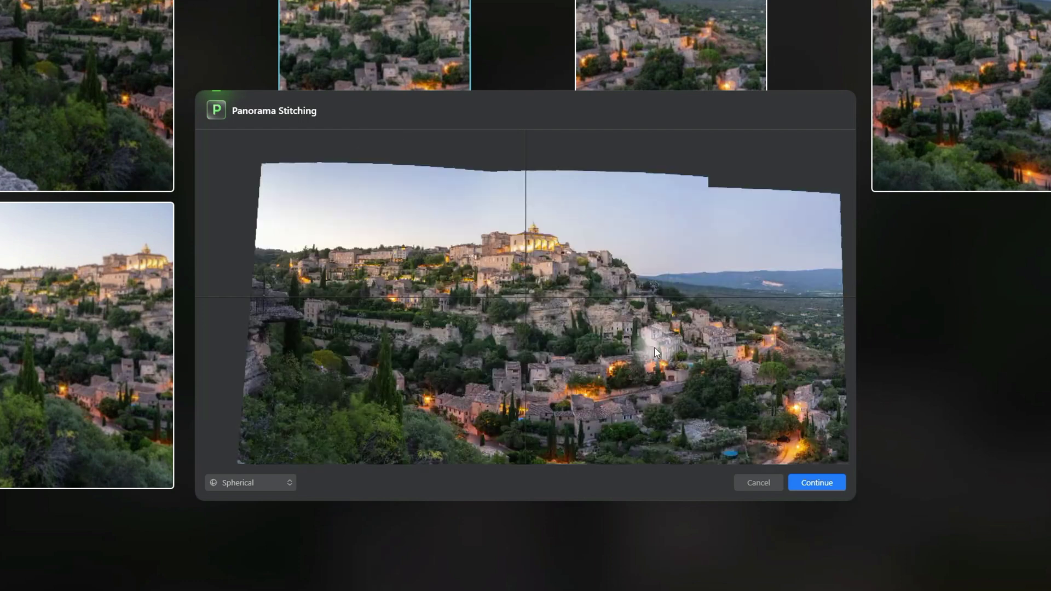
left_click_drag(255, 156, 382, 309)
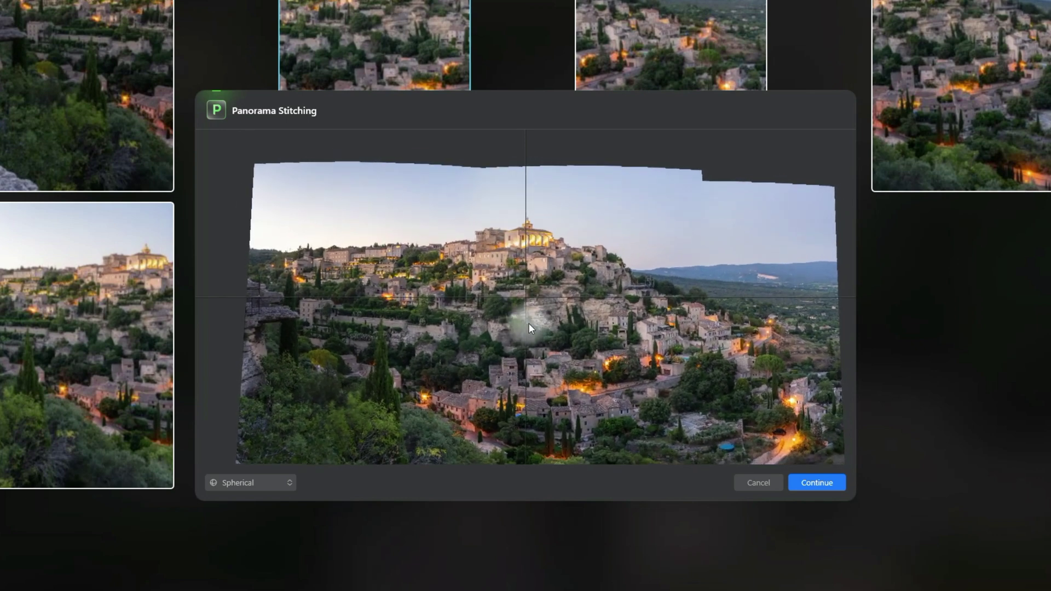
left_click_drag(587, 286, 566, 310)
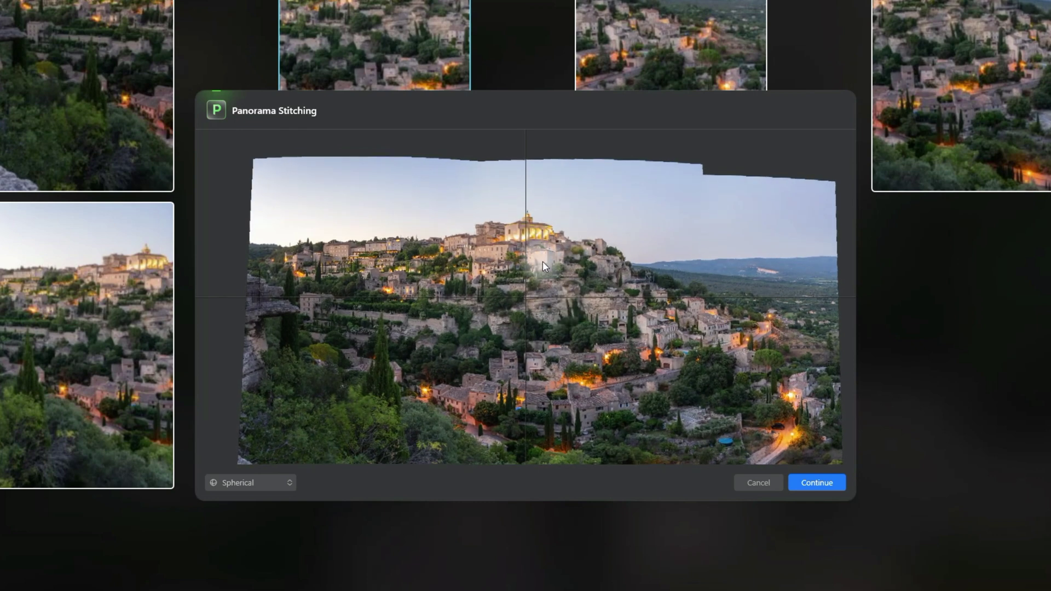
left_click_drag(596, 250, 623, 315)
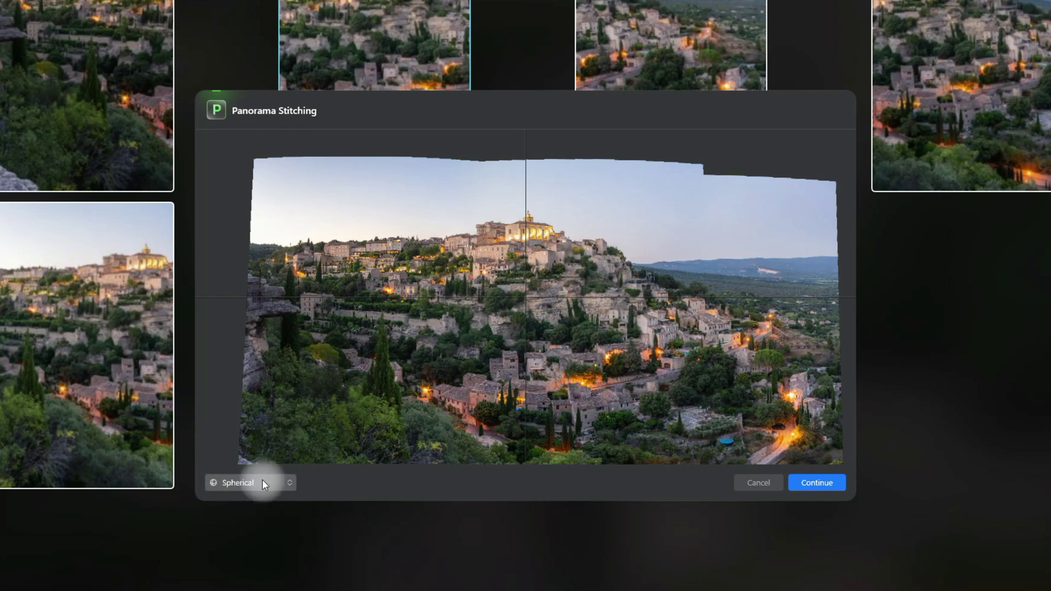
Keep the Spherical projection and proceed to cropping.
left_click(281, 483)
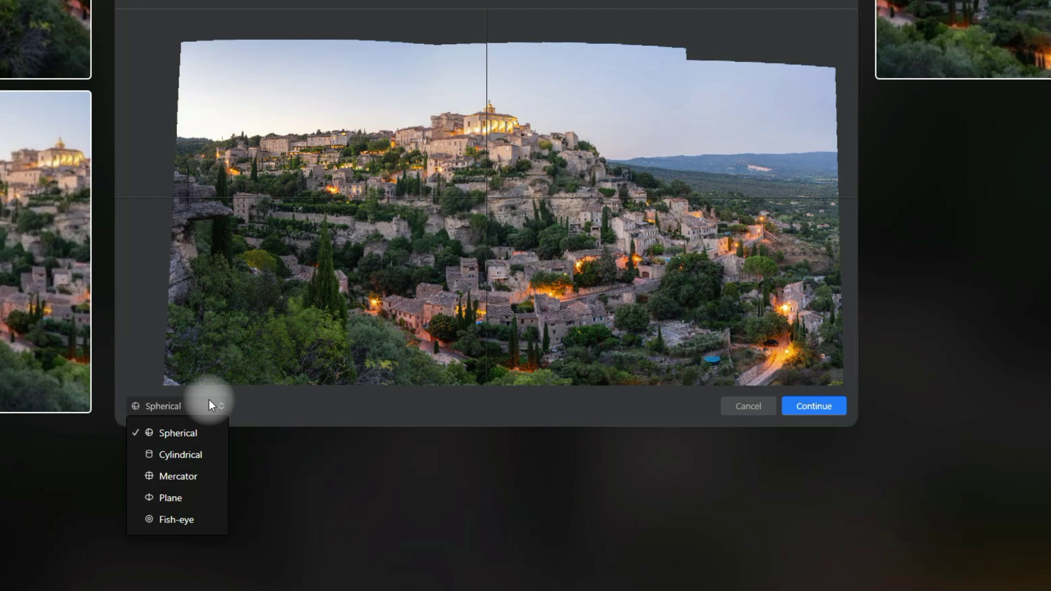
left_click(307, 397)
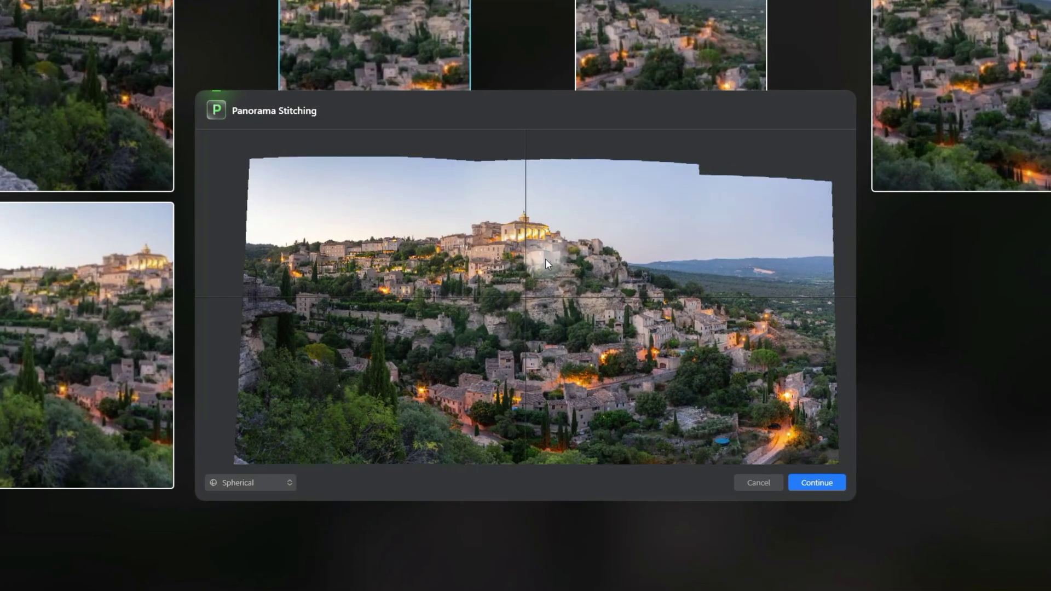
left_click(823, 483)
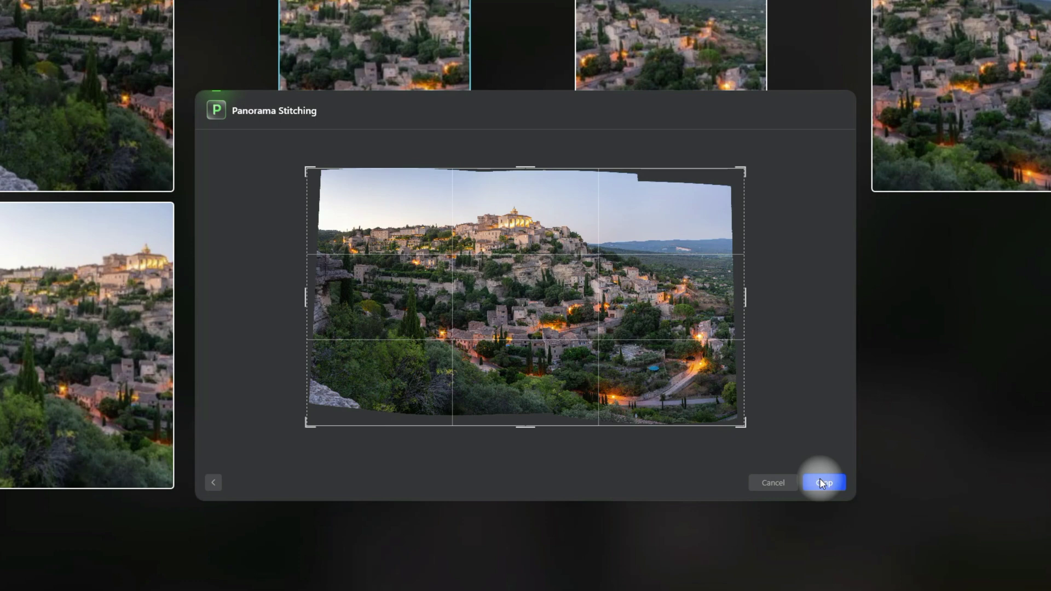
Trim the panorama's ragged bottom, left, right and top edges, crop, and save it.
left_click_drag(525, 429, 526, 404)
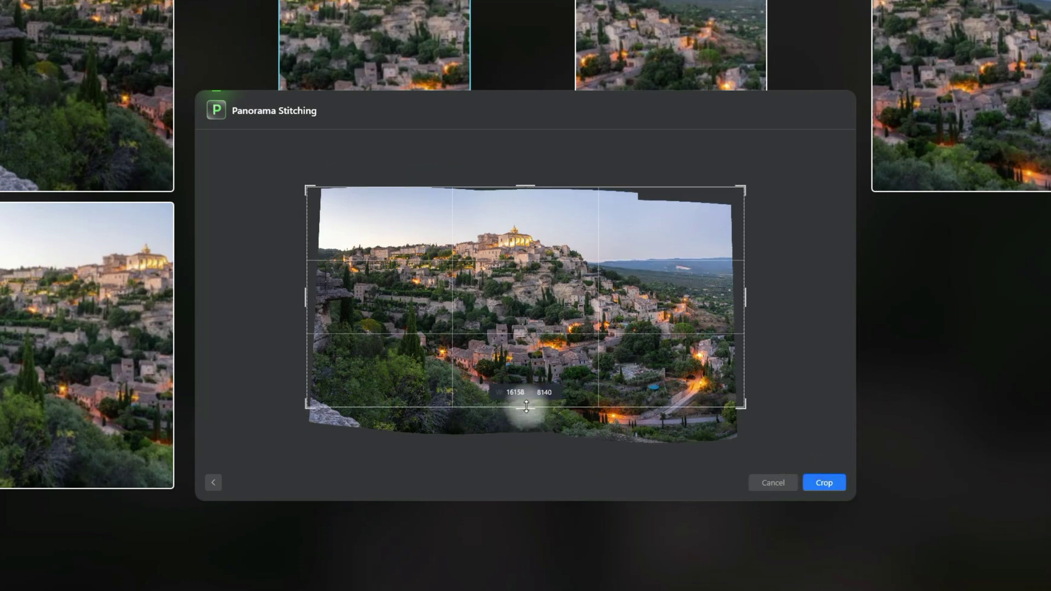
left_click_drag(306, 291, 319, 294)
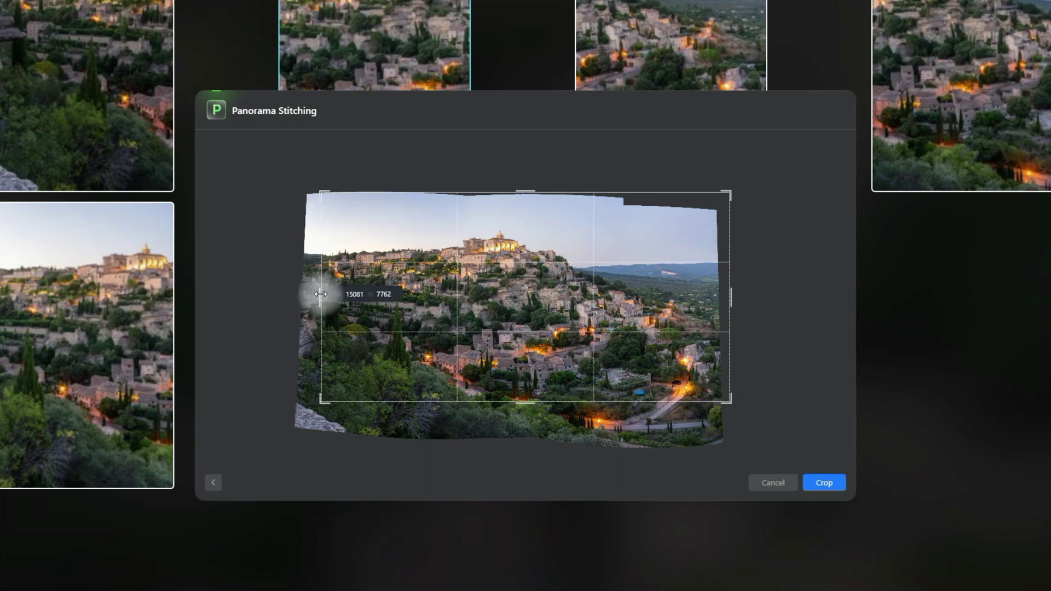
left_click_drag(737, 297, 728, 296)
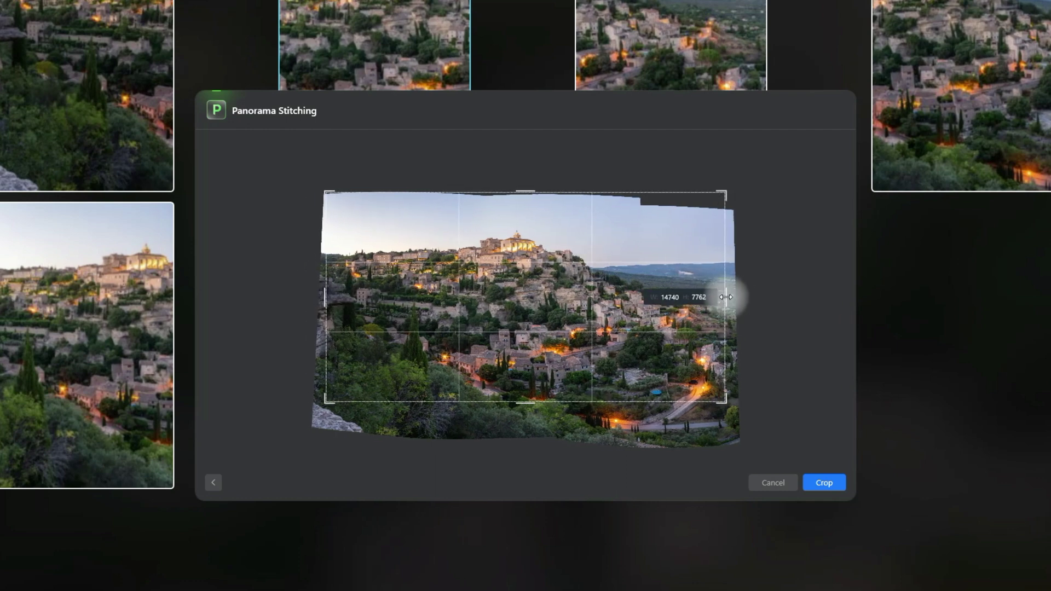
left_click_drag(533, 182, 528, 203)
left_click_drag(535, 246, 535, 250)
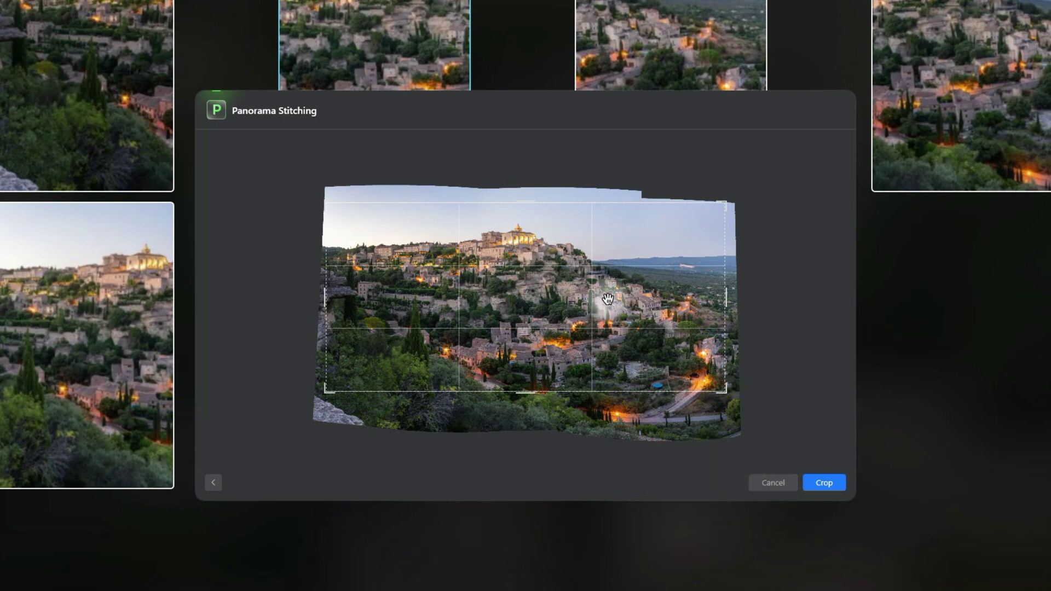
left_click(824, 483)
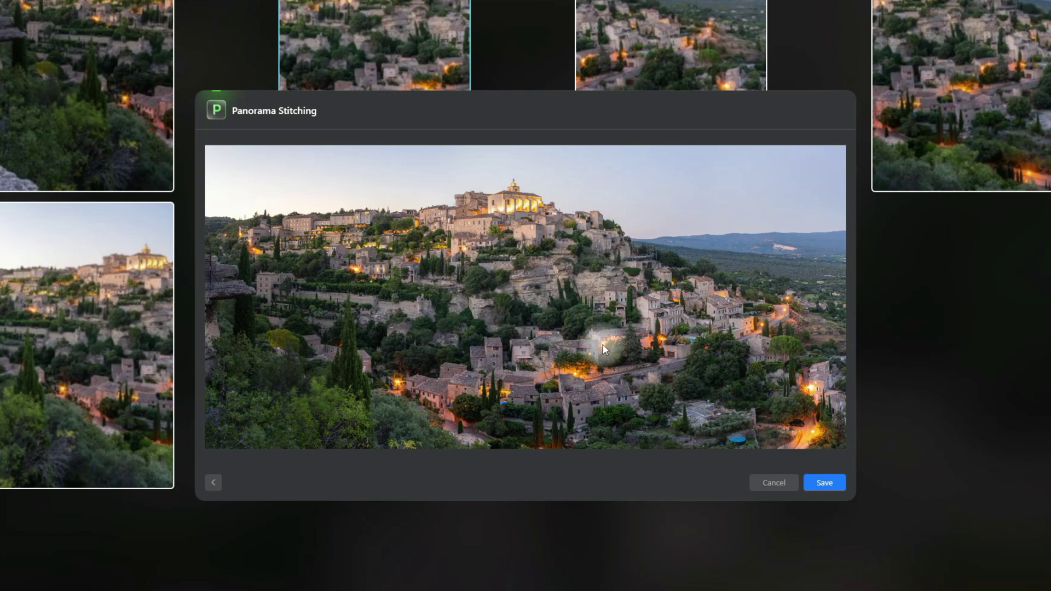
left_click(833, 483)
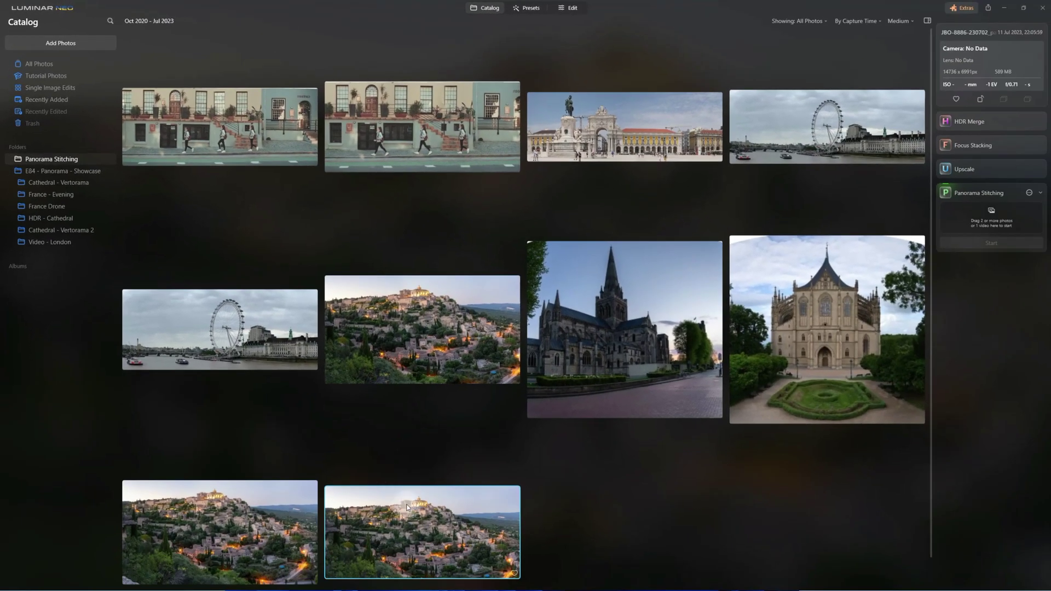
Open the new village panorama for viewing.
double_click(451, 517)
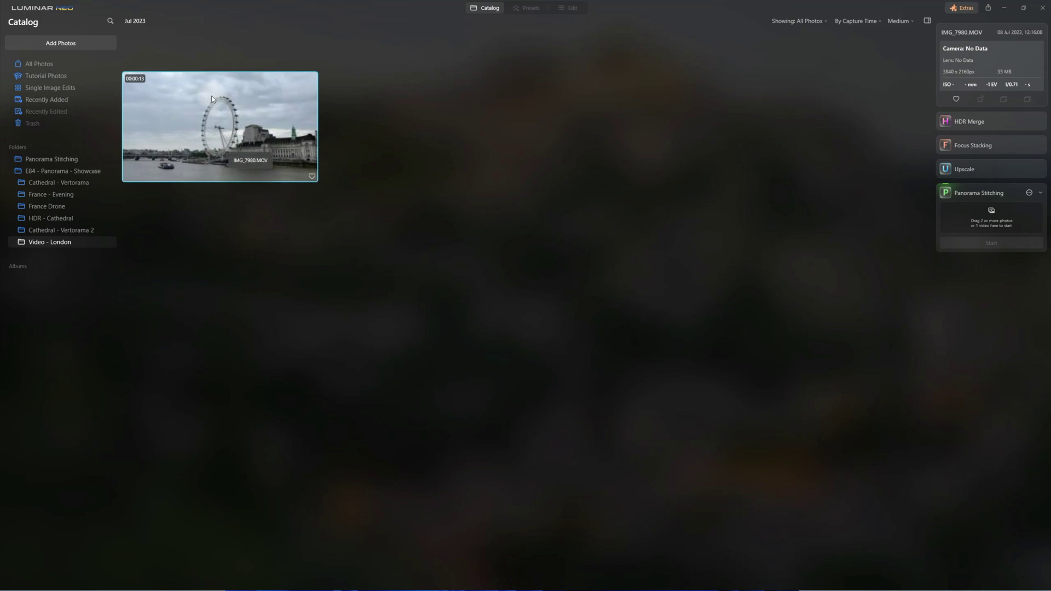
Load the London Eye video into Panorama Stitching and start stitching it.
left_click_drag(208, 106, 991, 217)
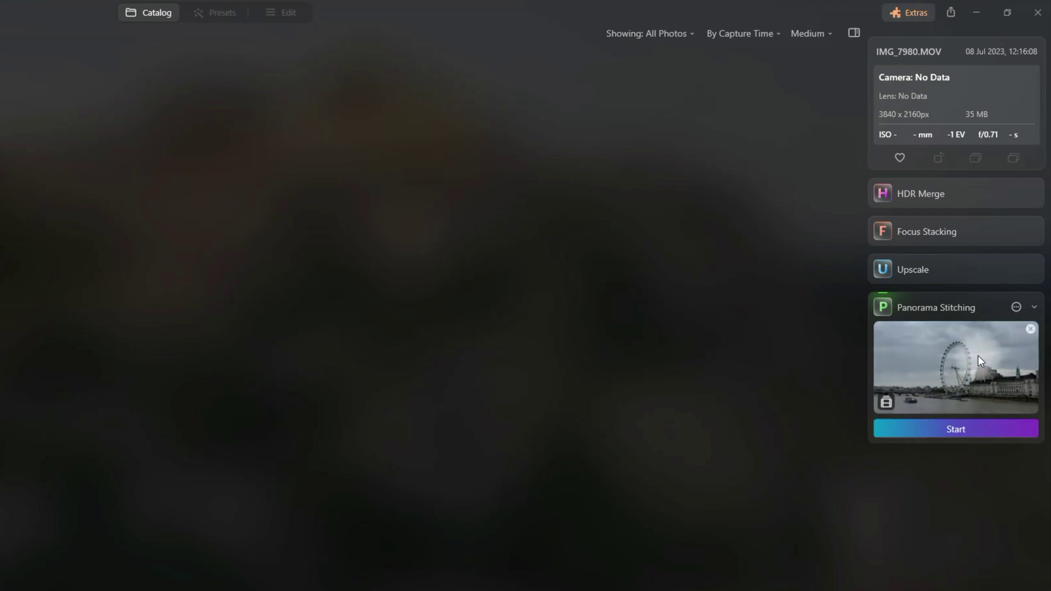
left_click(1016, 308)
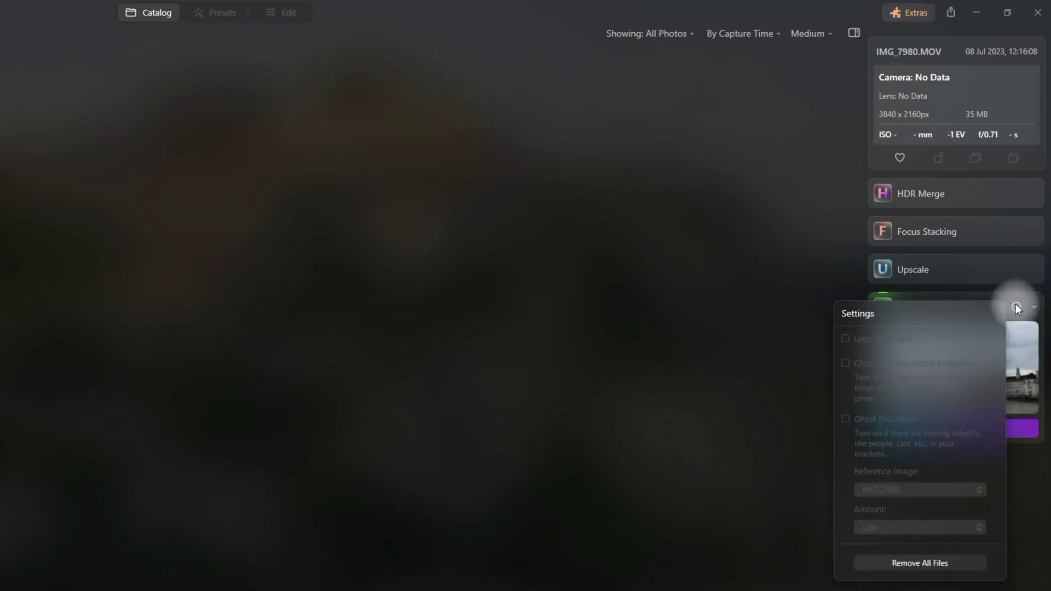
left_click(1024, 359)
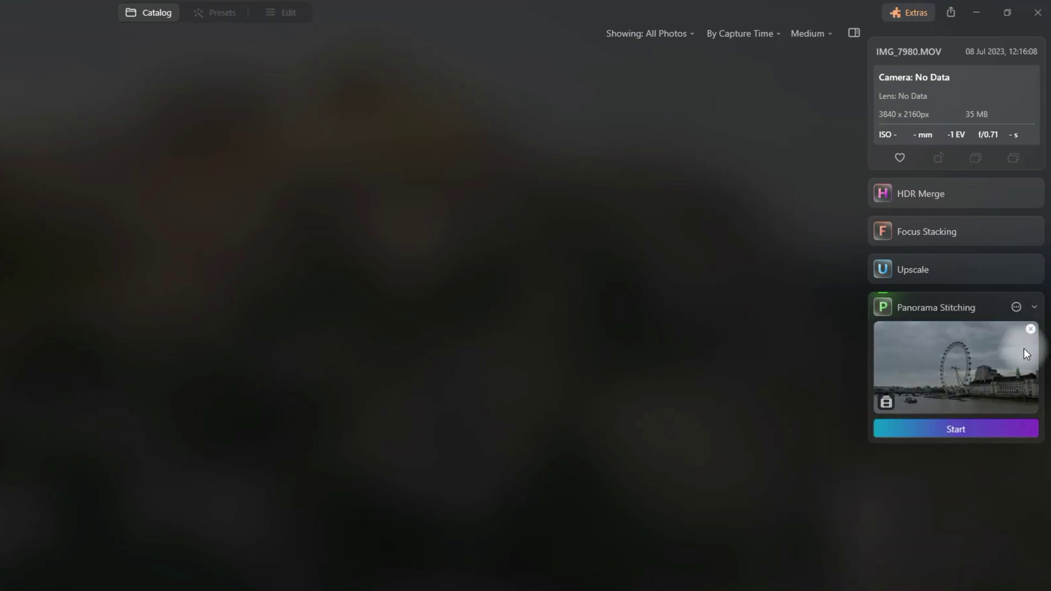
left_click(954, 433)
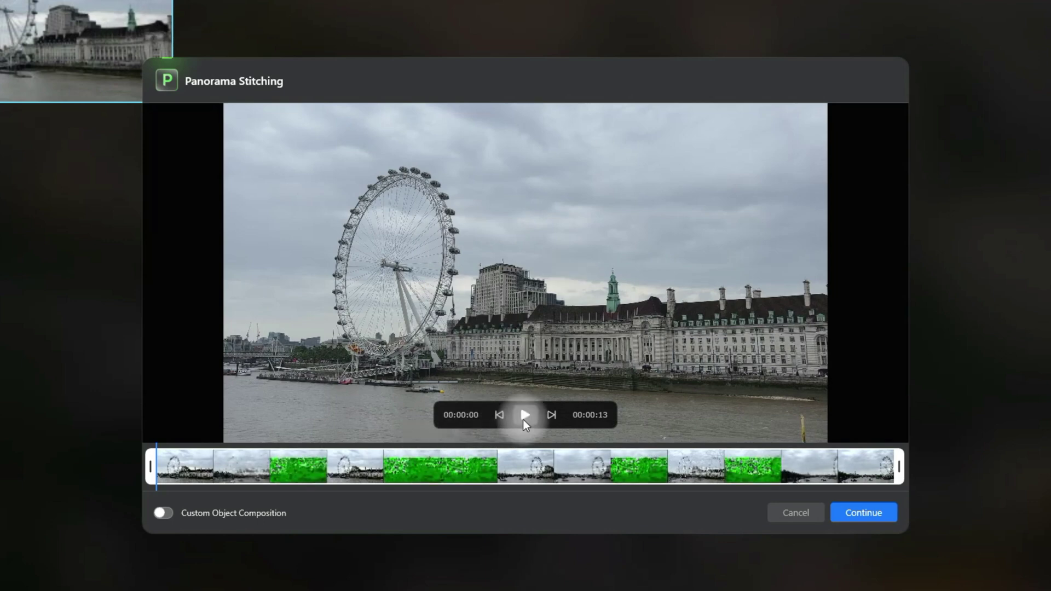
left_click(524, 416)
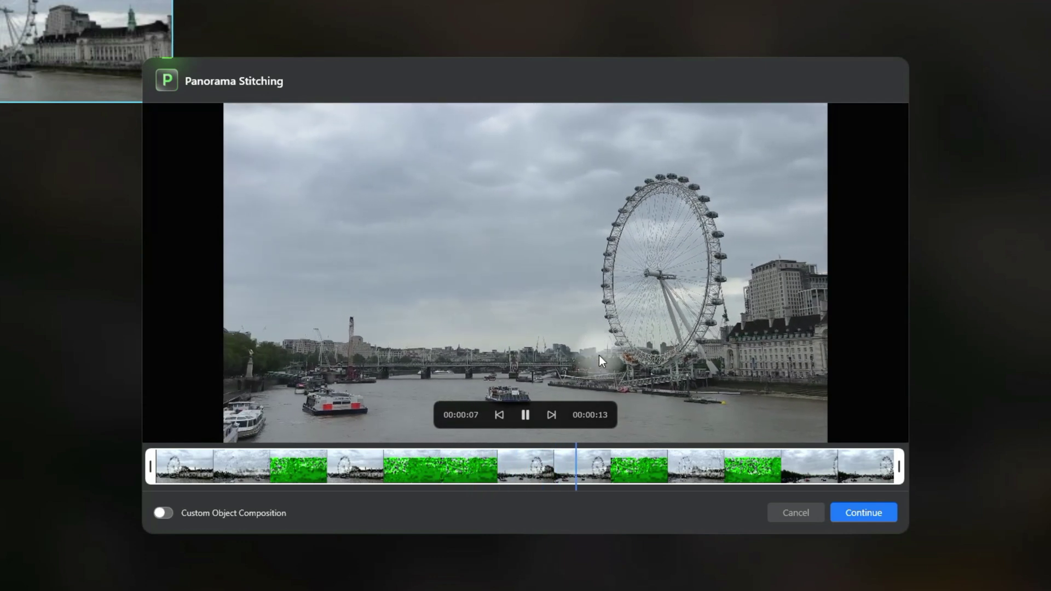
left_click(527, 415)
left_click_drag(803, 470, 166, 505)
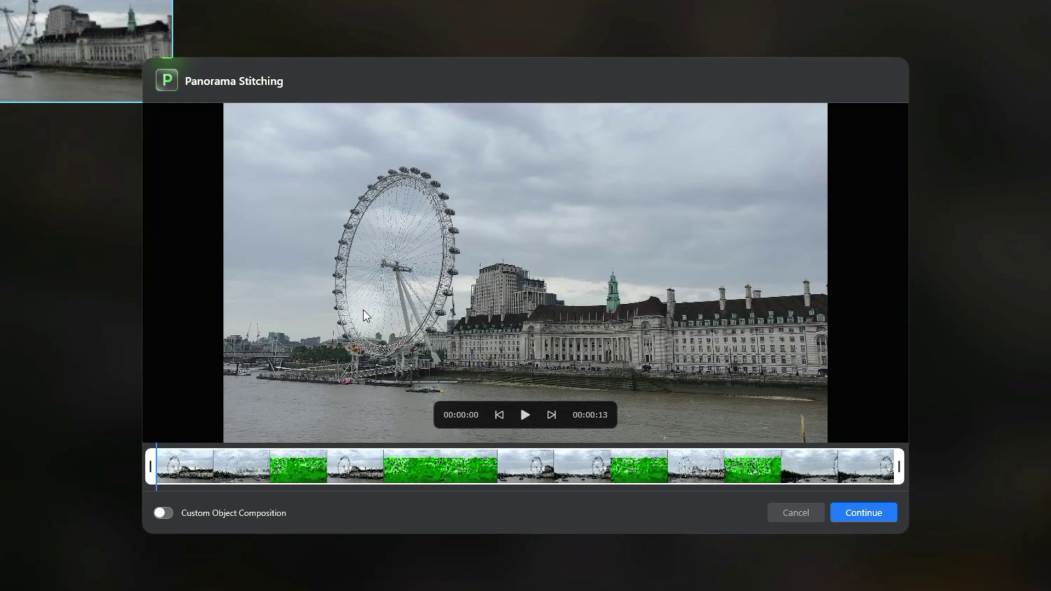
left_click(175, 466)
left_click(242, 466)
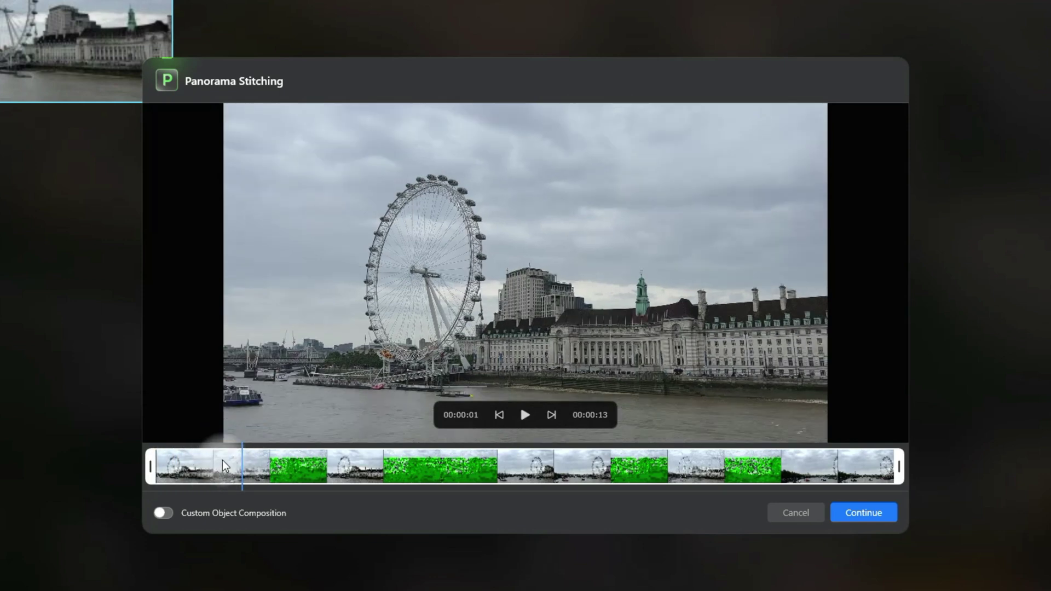
left_click(327, 469)
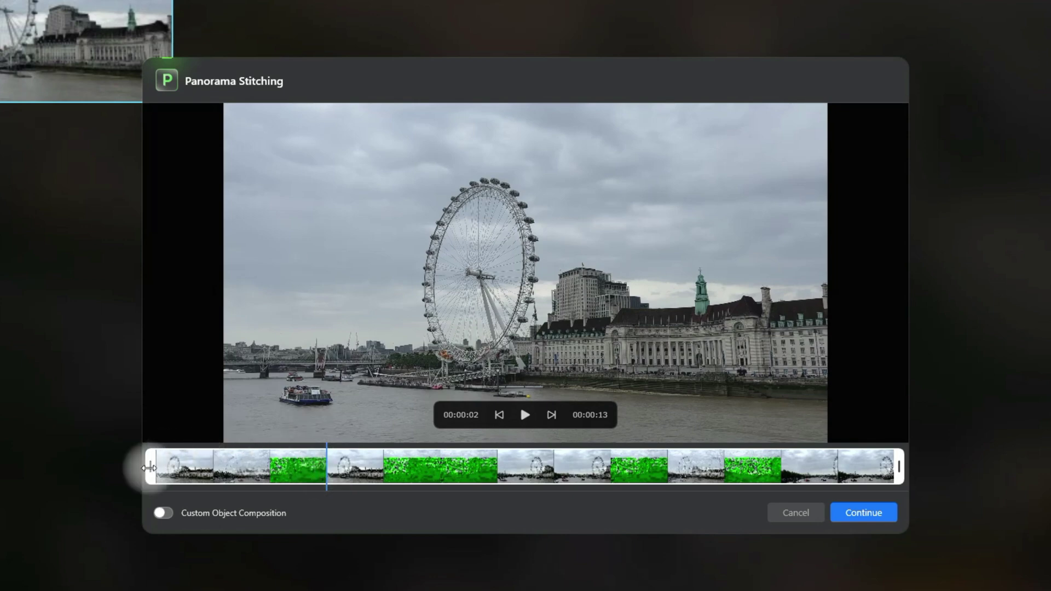
Trim the London Eye clip to start at about 3 s, end it earlier, and stitch it.
left_click_drag(149, 467, 323, 468)
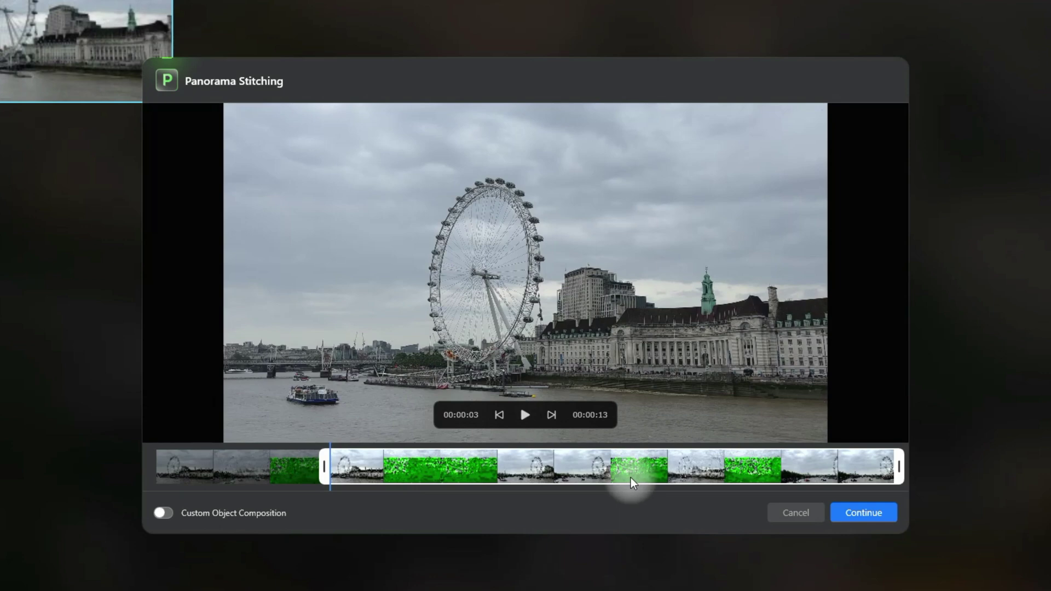
left_click(685, 469)
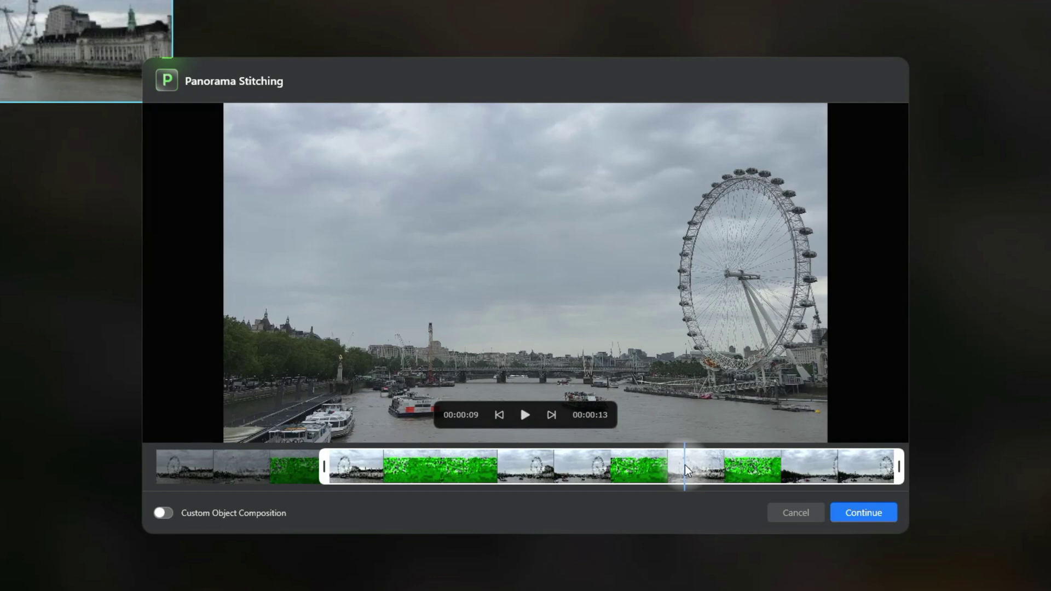
left_click(635, 469)
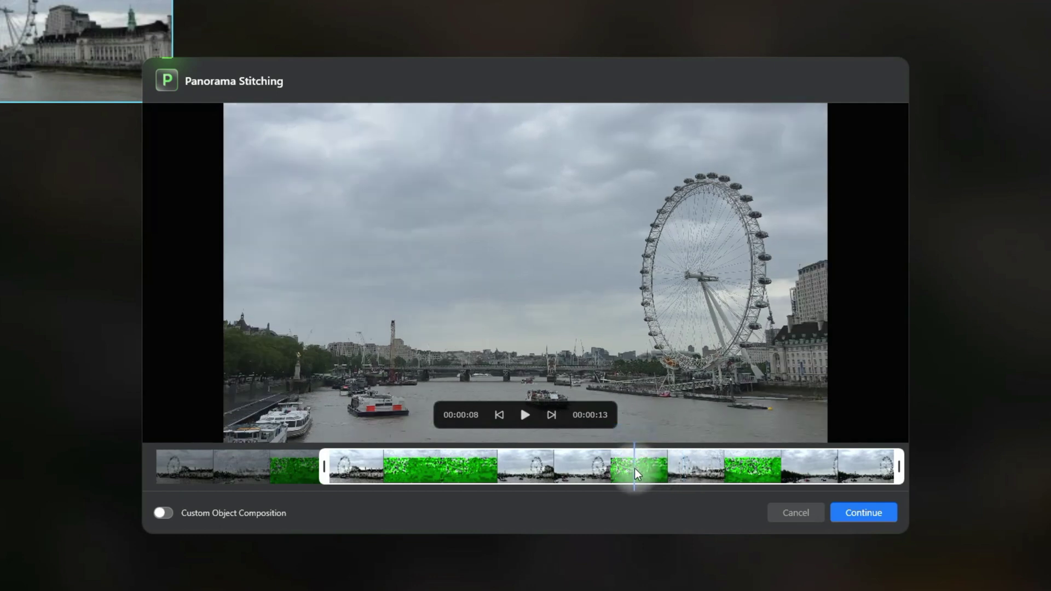
left_click(583, 463)
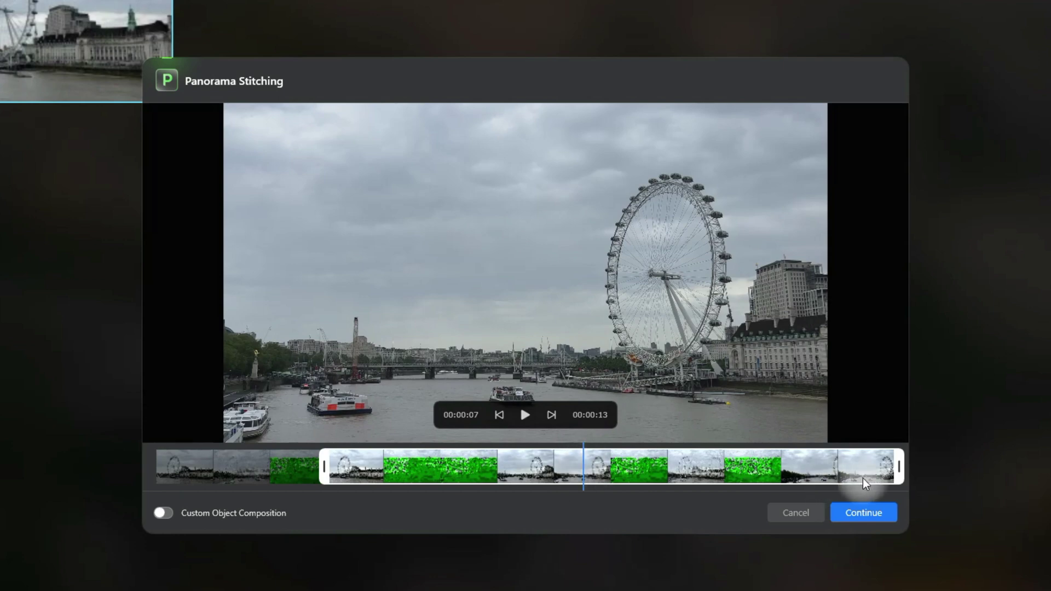
left_click_drag(894, 461, 590, 459)
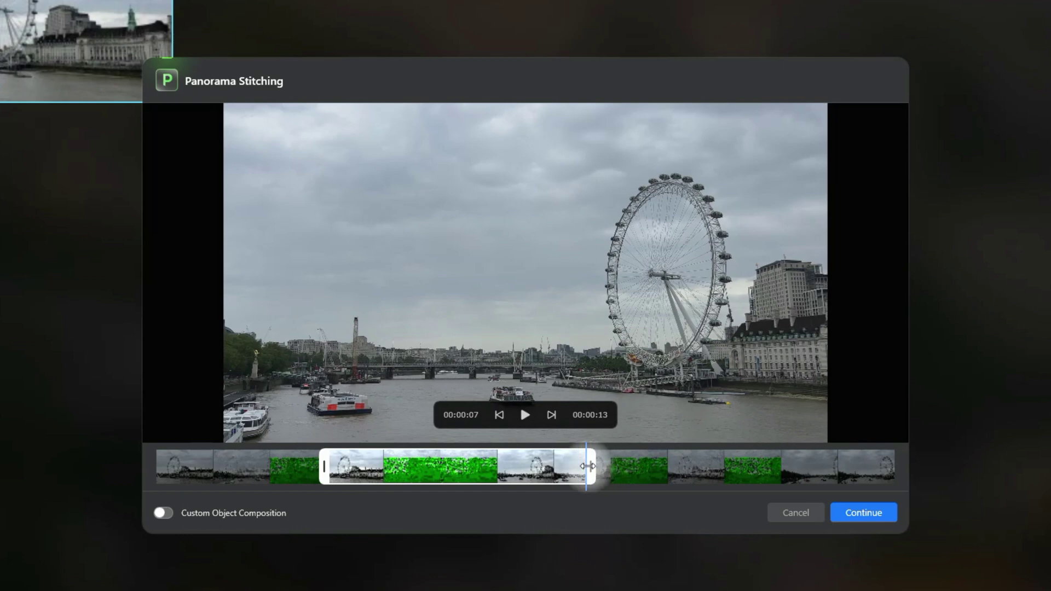
left_click(863, 511)
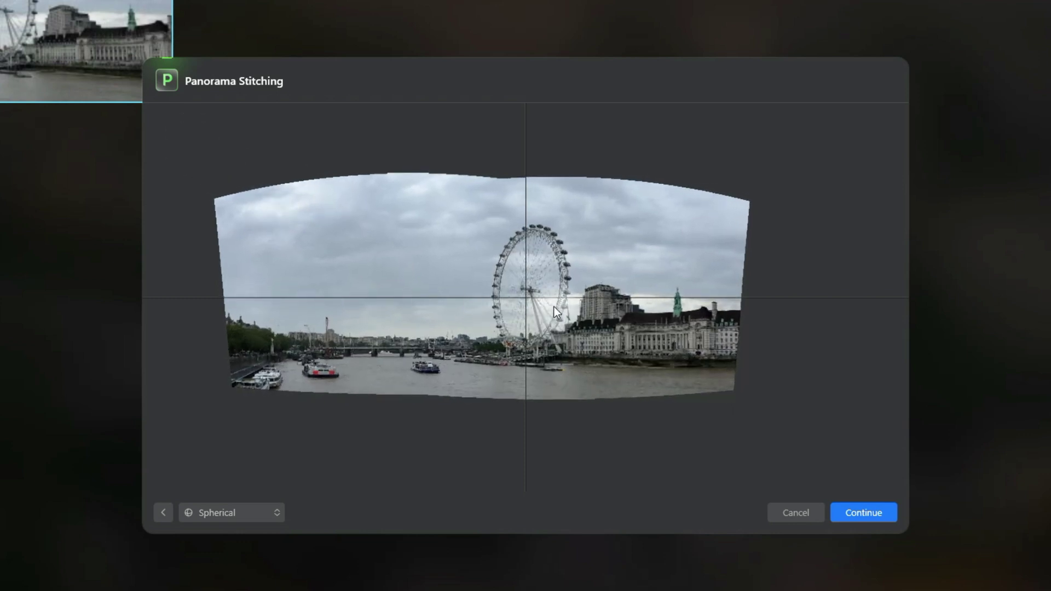
Reposition the London Eye panorama slightly up and sideways, keeping the Spherical projection.
left_click_drag(560, 327, 563, 317)
left_click_drag(562, 316, 584, 319)
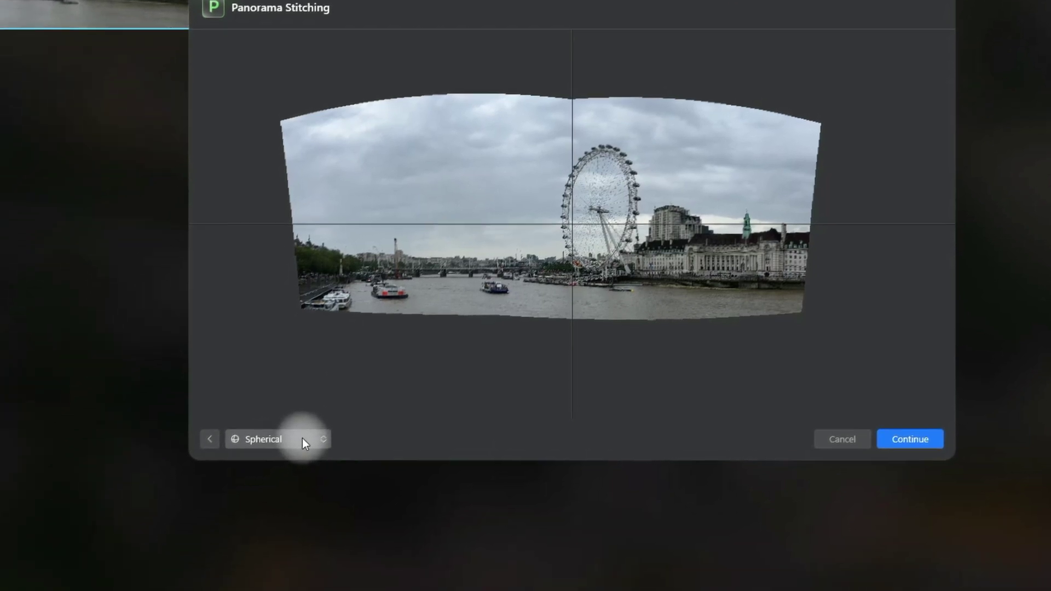
left_click(254, 513)
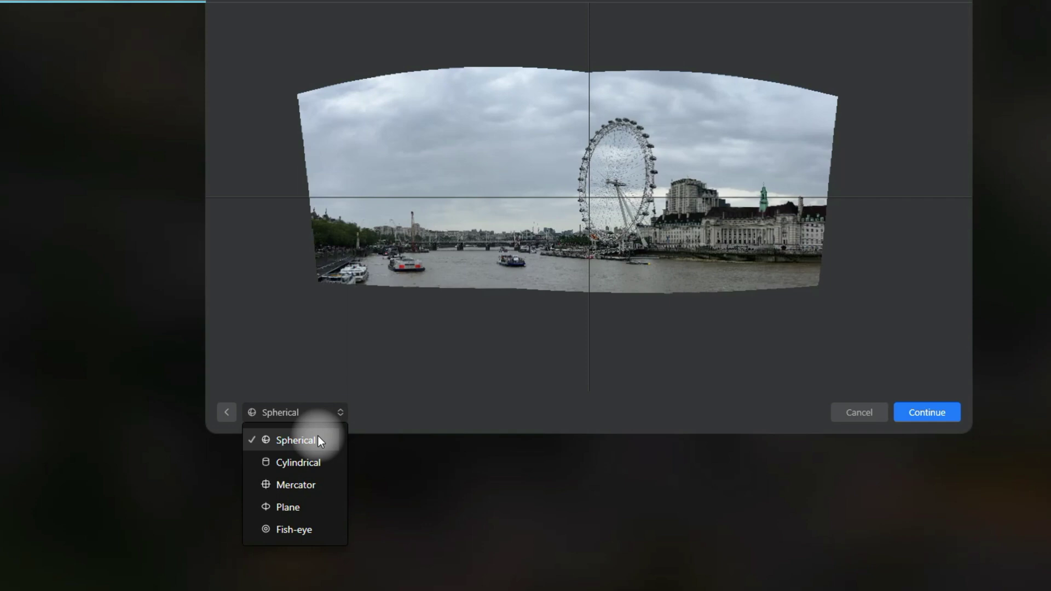
left_click(540, 347)
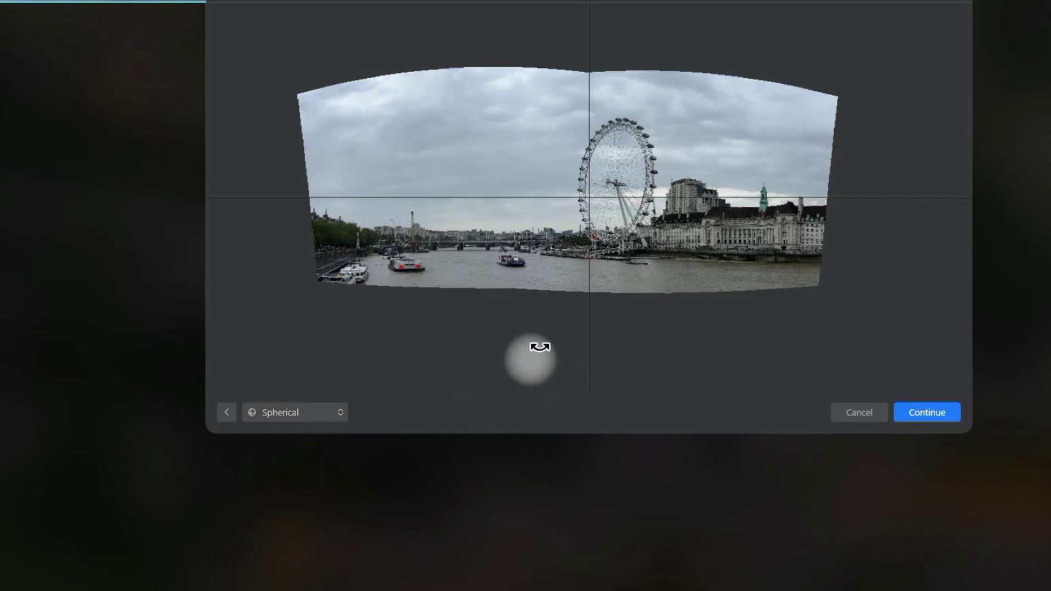
Crop the warped edges from all four sides, apply the crop, and save IMG_7980_panorama (2).tif.
left_click(933, 408)
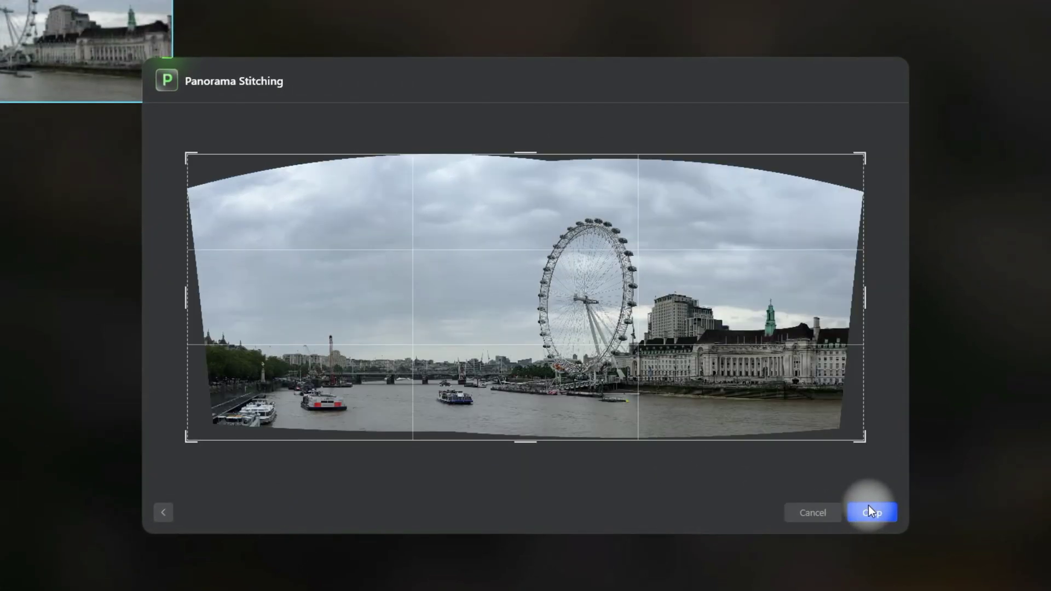
left_click_drag(528, 154, 531, 165)
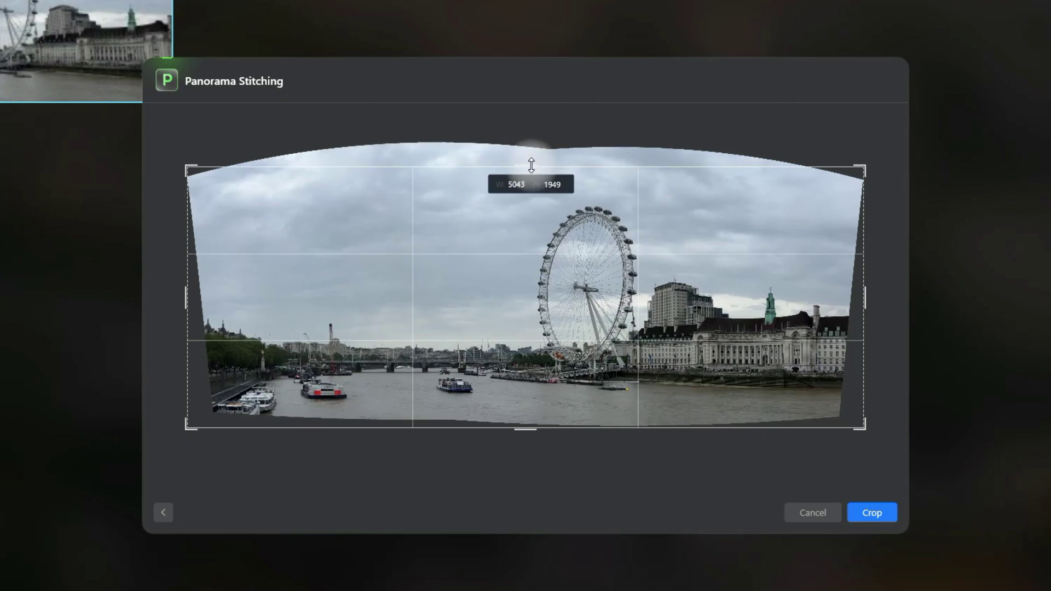
left_click_drag(184, 293, 230, 294)
left_click_drag(526, 429, 520, 418)
left_click_drag(550, 175, 546, 173)
left_click_drag(838, 306, 830, 305)
left_click_drag(819, 181, 819, 180)
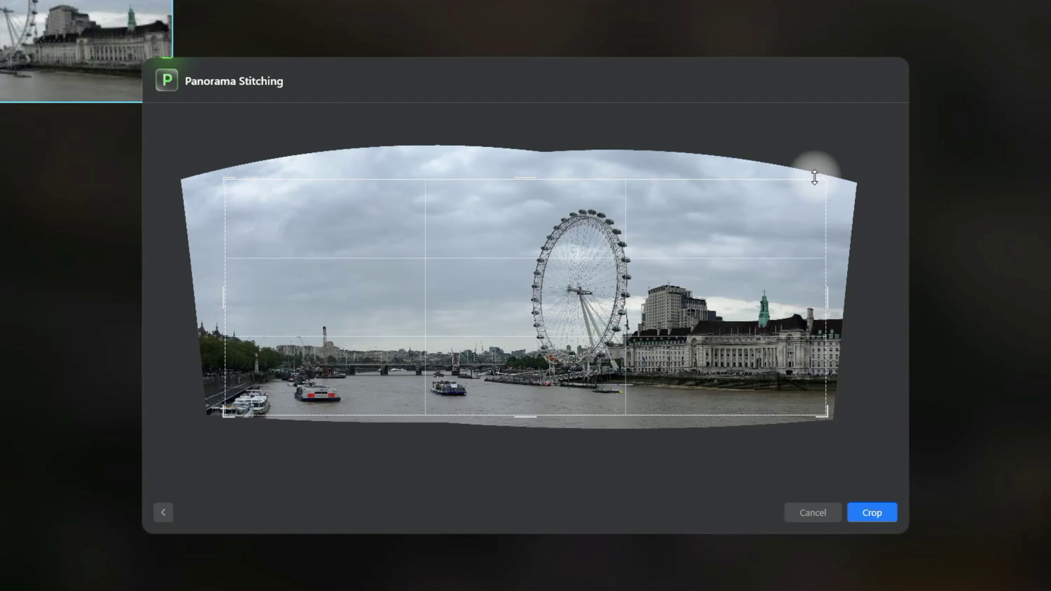
left_click(871, 514)
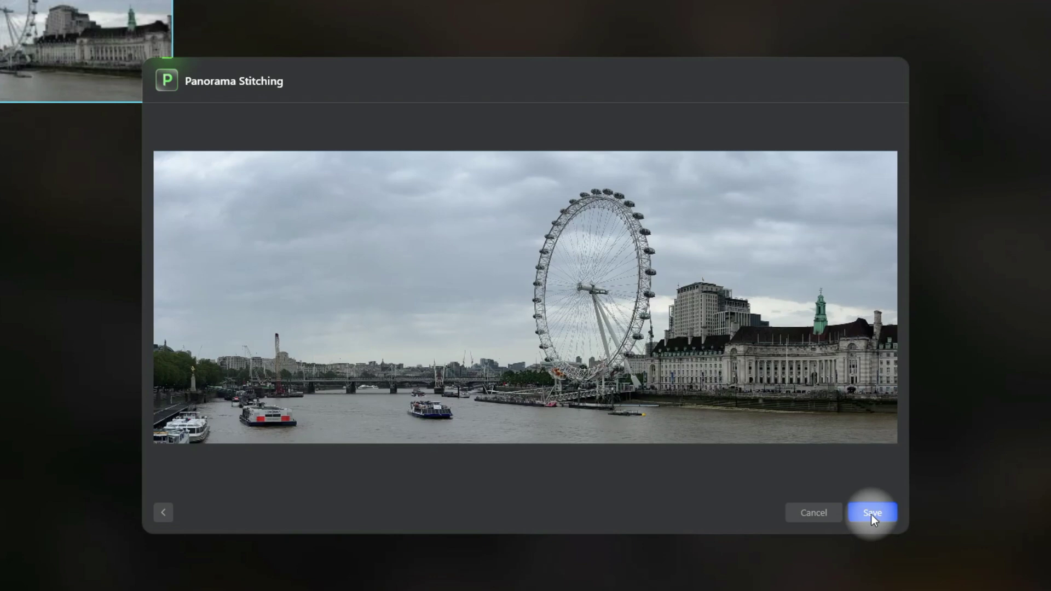
left_click(873, 513)
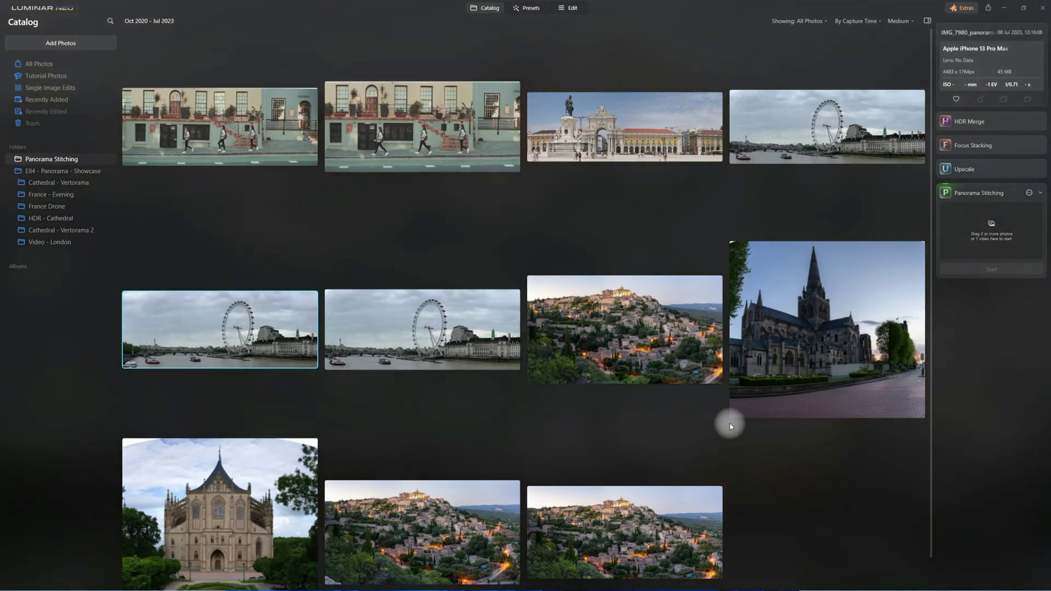
Open the saved IMG_7980_panorama (2).tif thumbnail for a closer look.
double_click(271, 324)
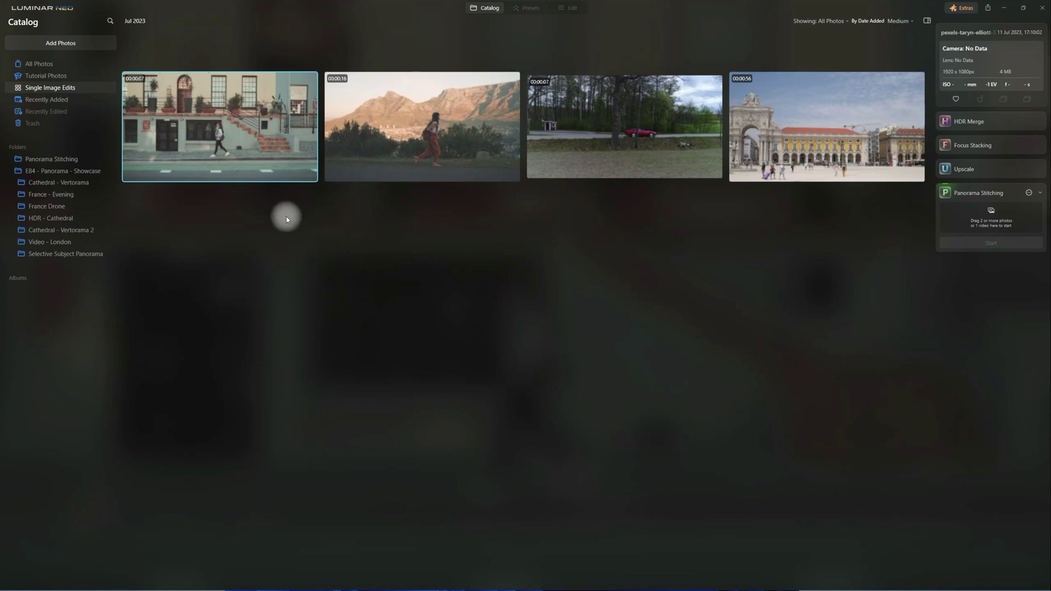
Drop the walking-woman street video into Panorama Stitching and start it.
left_click_drag(207, 124, 990, 218)
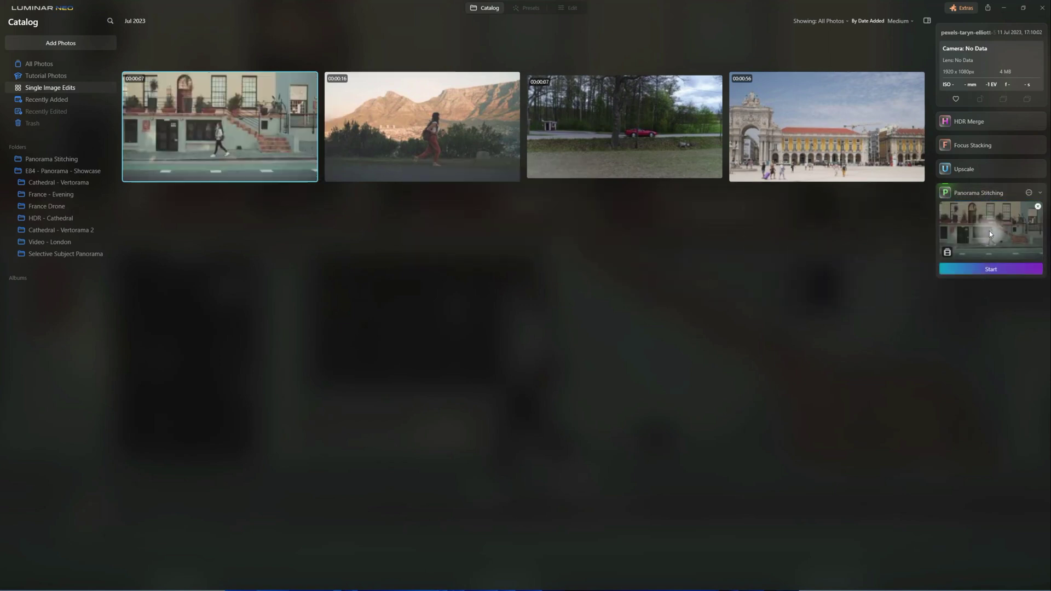
left_click(1006, 268)
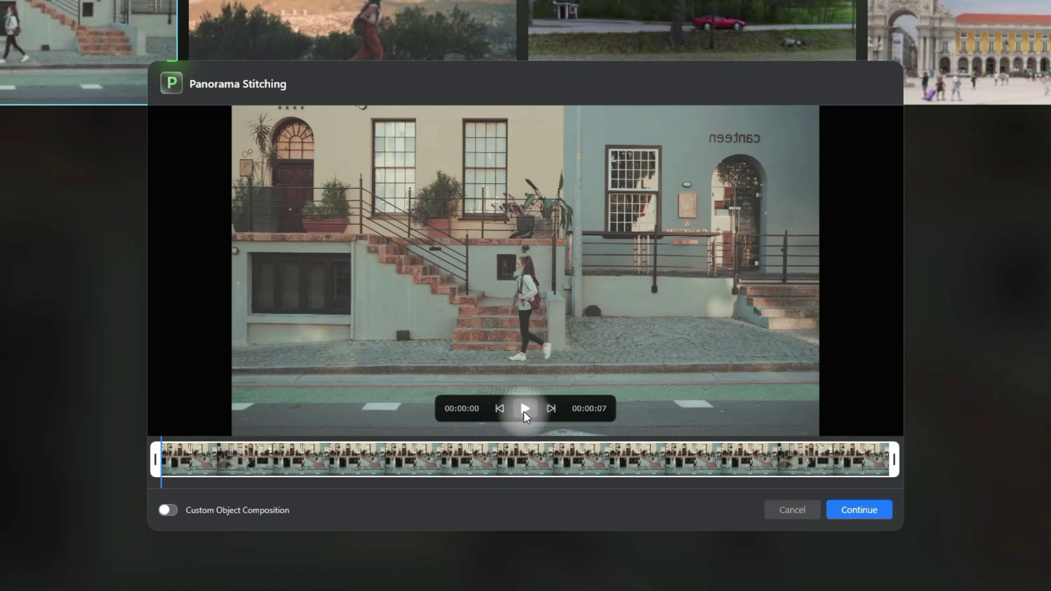
left_click(525, 408)
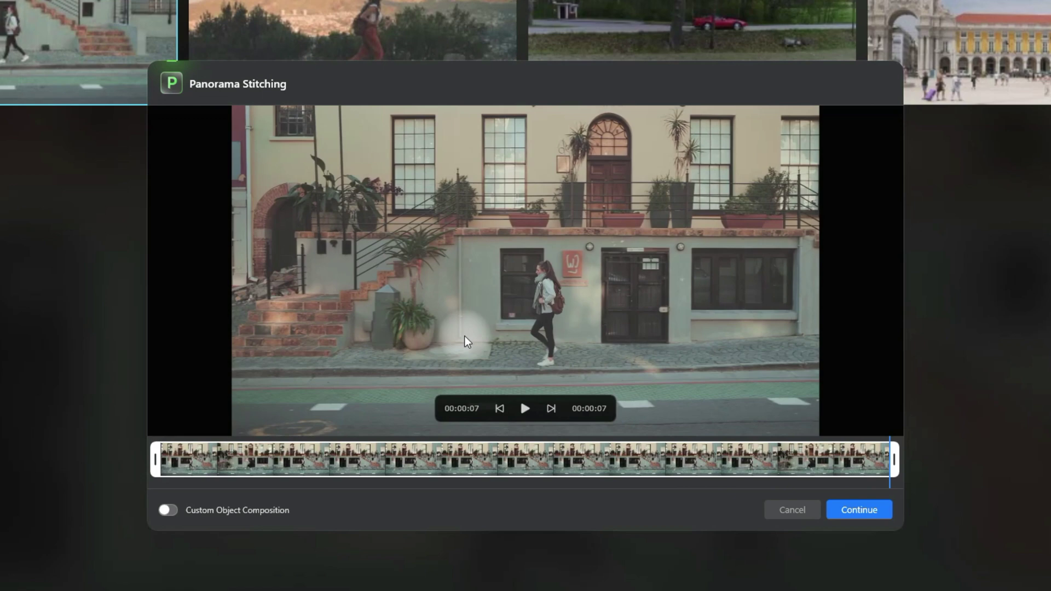
left_click_drag(876, 448, 162, 463)
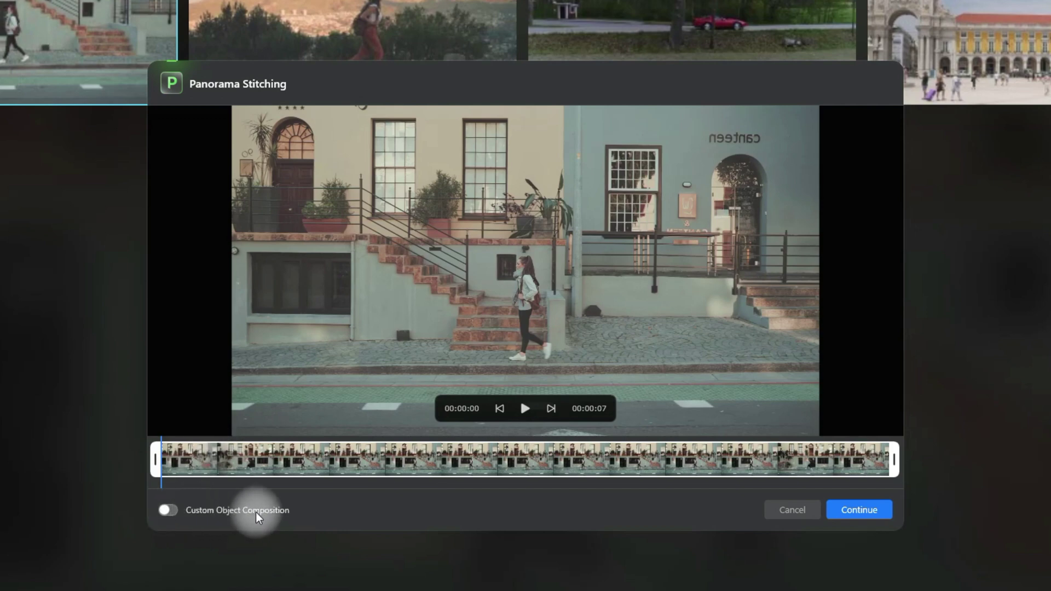
Turn on Custom Object Composition and fit a keyframe box tightly around the woman at 00:00:00.
left_click(167, 510)
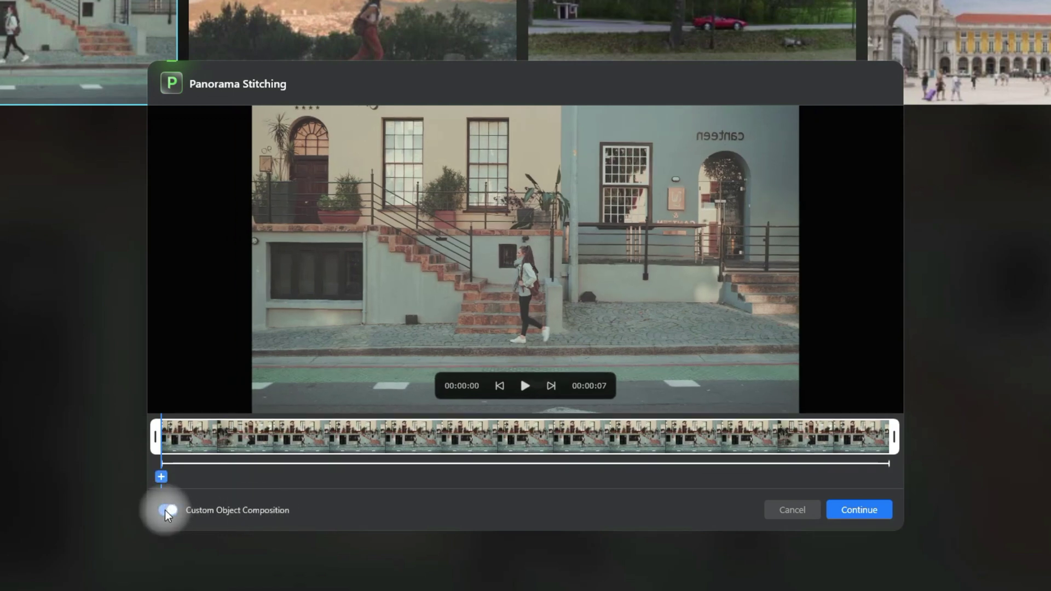
left_click(162, 477)
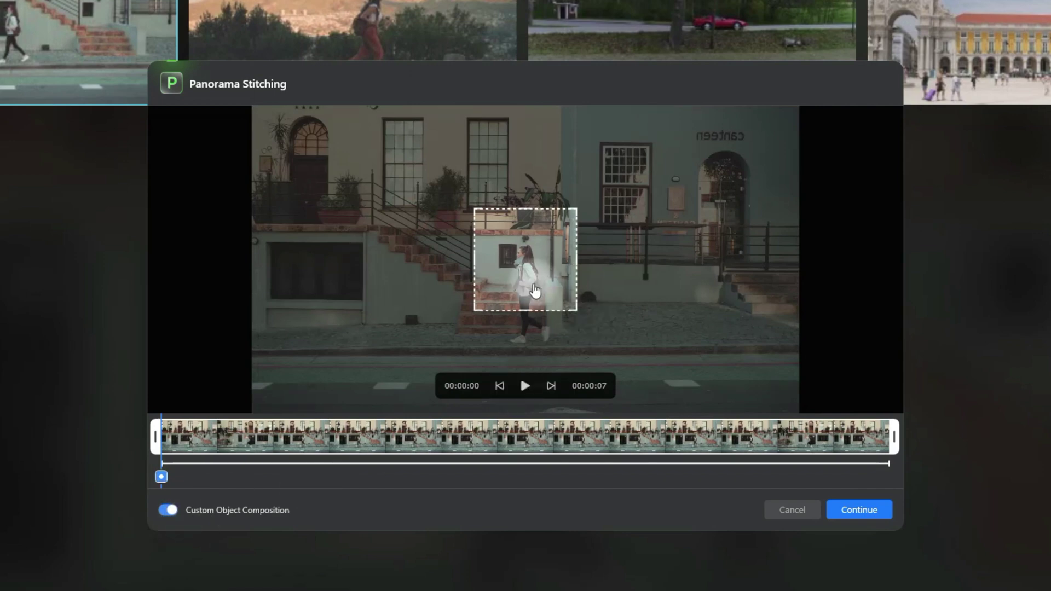
left_click_drag(542, 248, 570, 275)
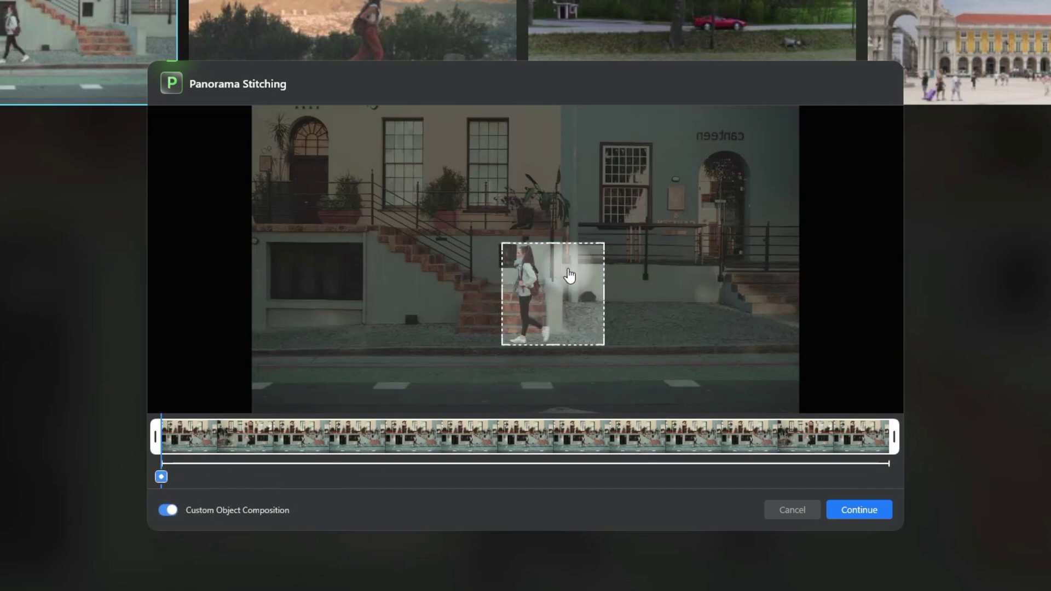
left_click_drag(548, 314, 556, 351)
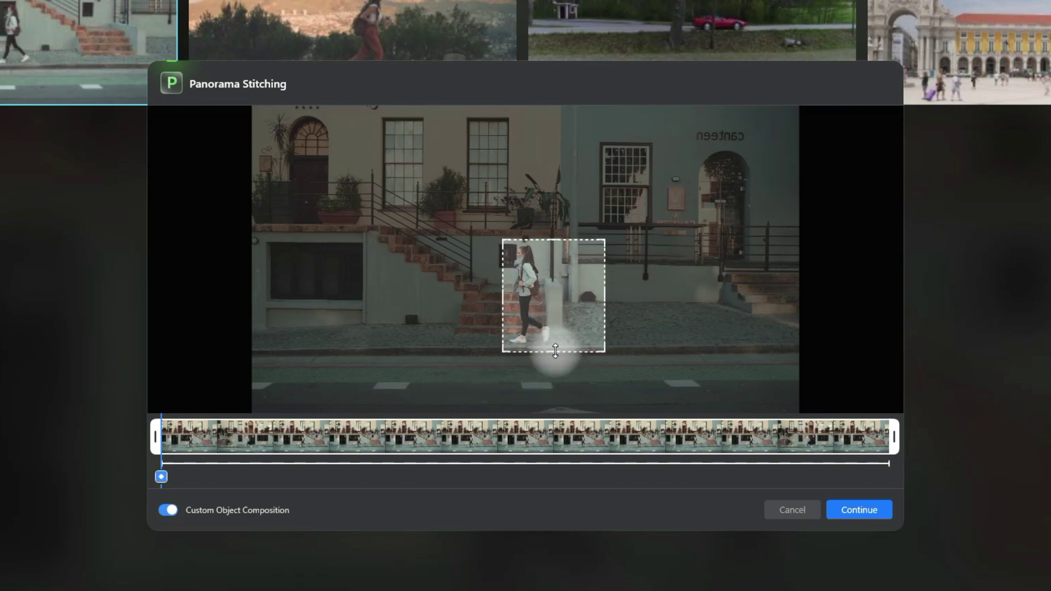
left_click_drag(605, 290, 555, 295)
mouse_move(527, 239)
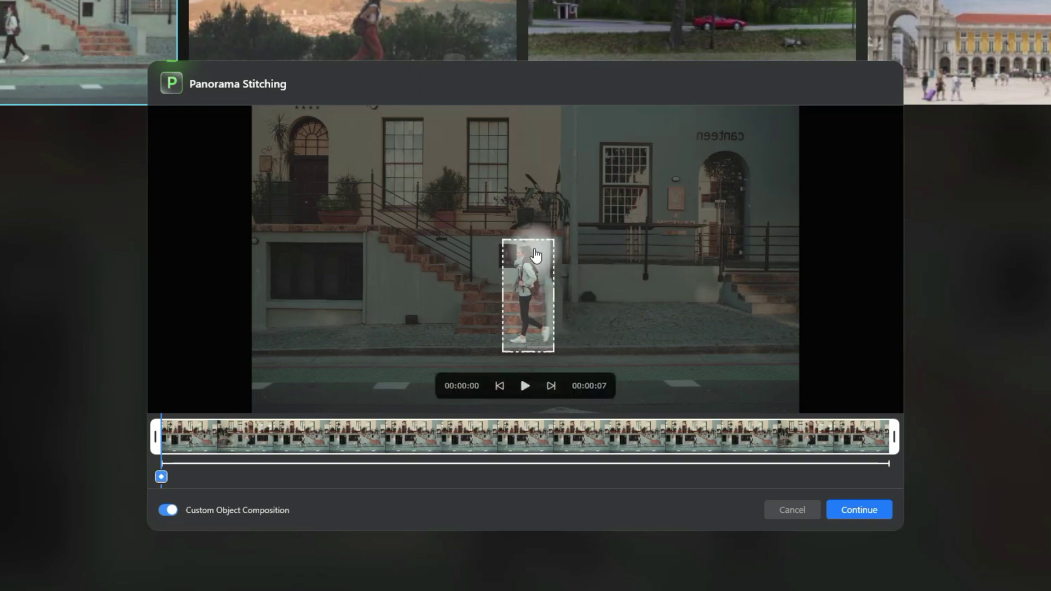
left_click_drag(503, 243, 497, 243)
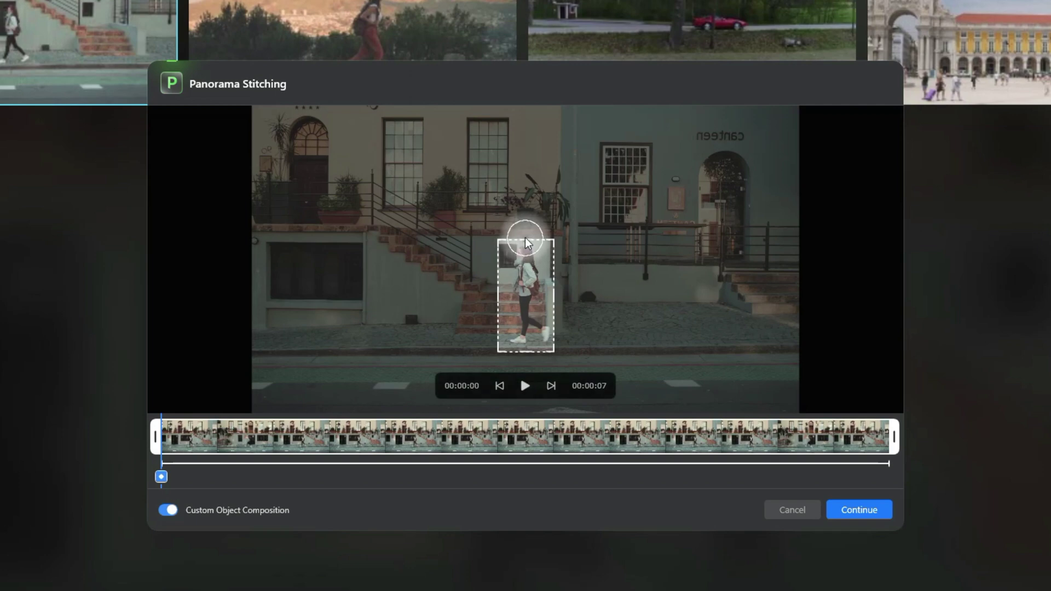
left_click_drag(527, 244, 528, 242)
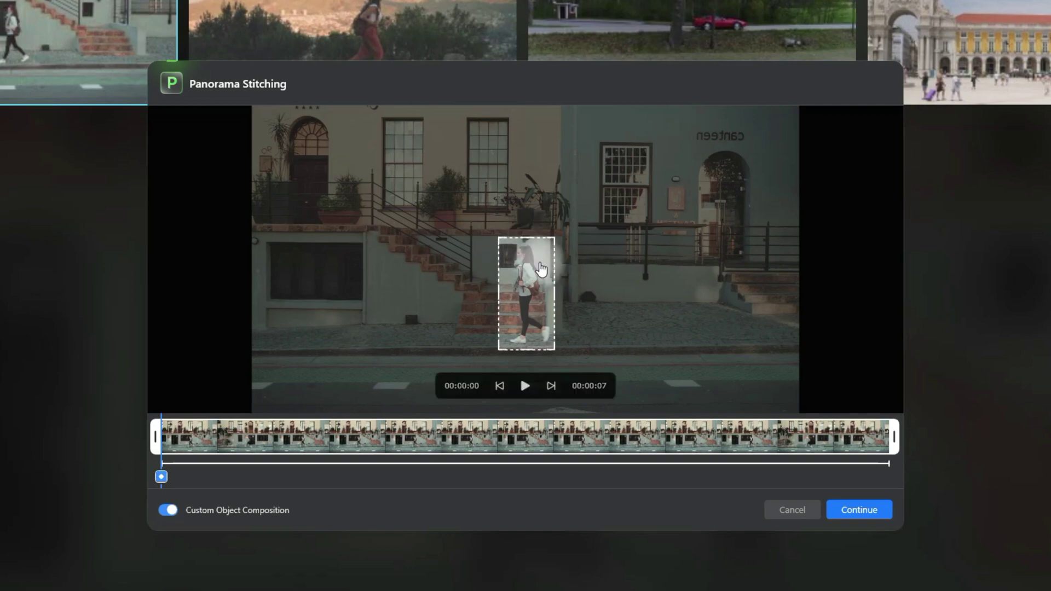
left_click_drag(555, 298, 563, 347)
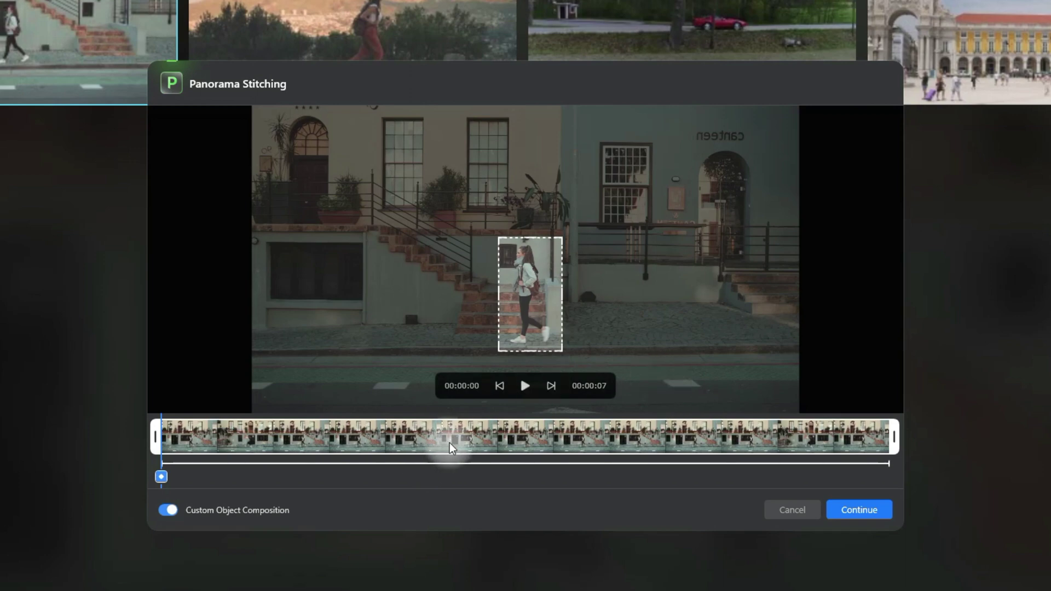
left_click(521, 440)
Box the woman in a keyframe at 00:00:04 and trim the clip to end near 00:04.27.
left_click(590, 436)
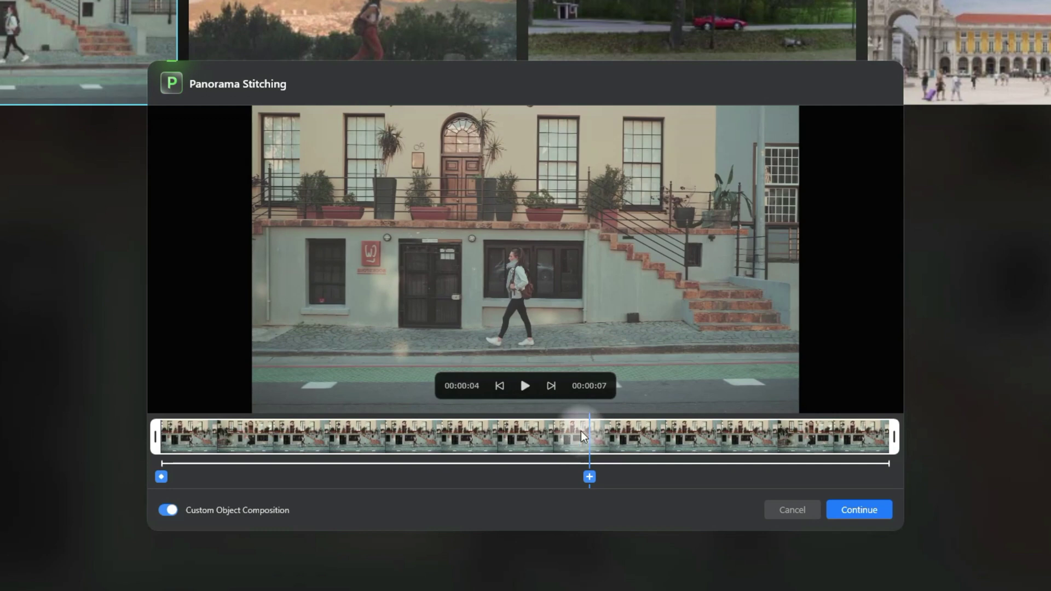
left_click(590, 477)
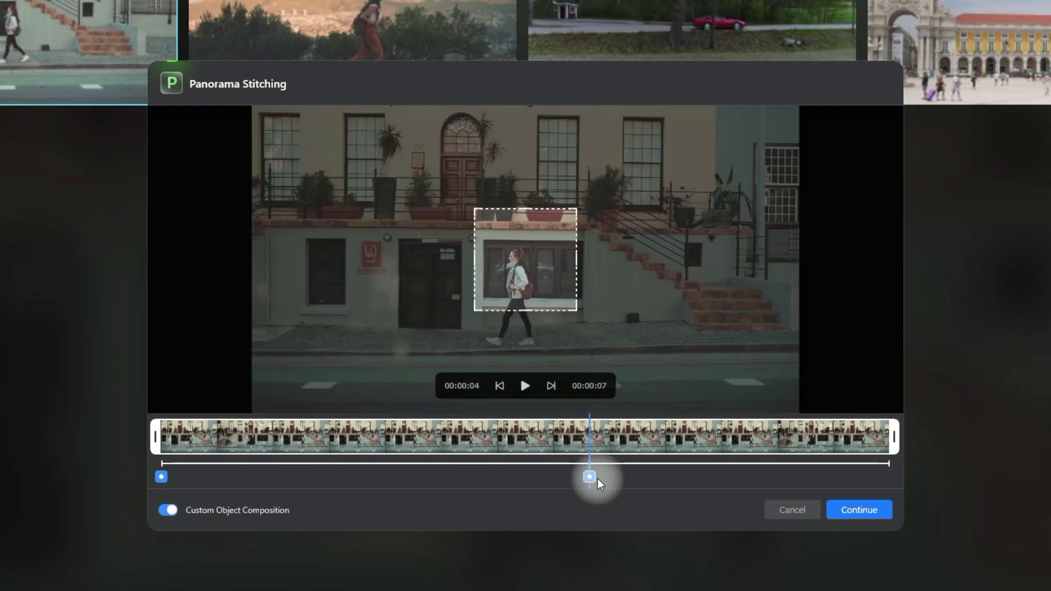
left_click_drag(526, 242, 533, 273)
left_click_drag(526, 339, 525, 357)
left_click_drag(525, 251, 527, 235)
left_click_drag(581, 295, 508, 296)
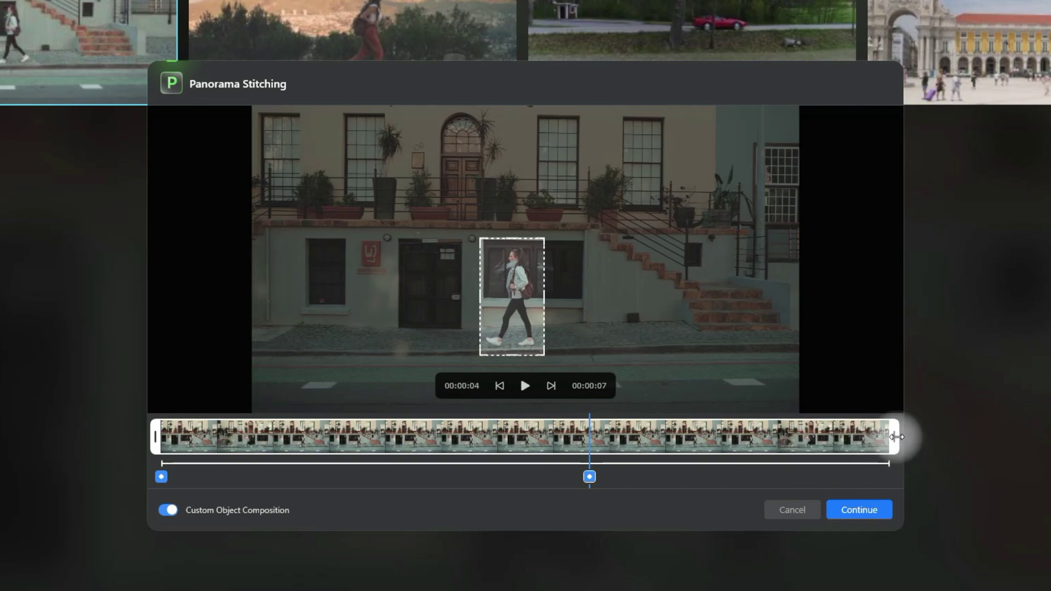
left_click_drag(896, 436, 604, 433)
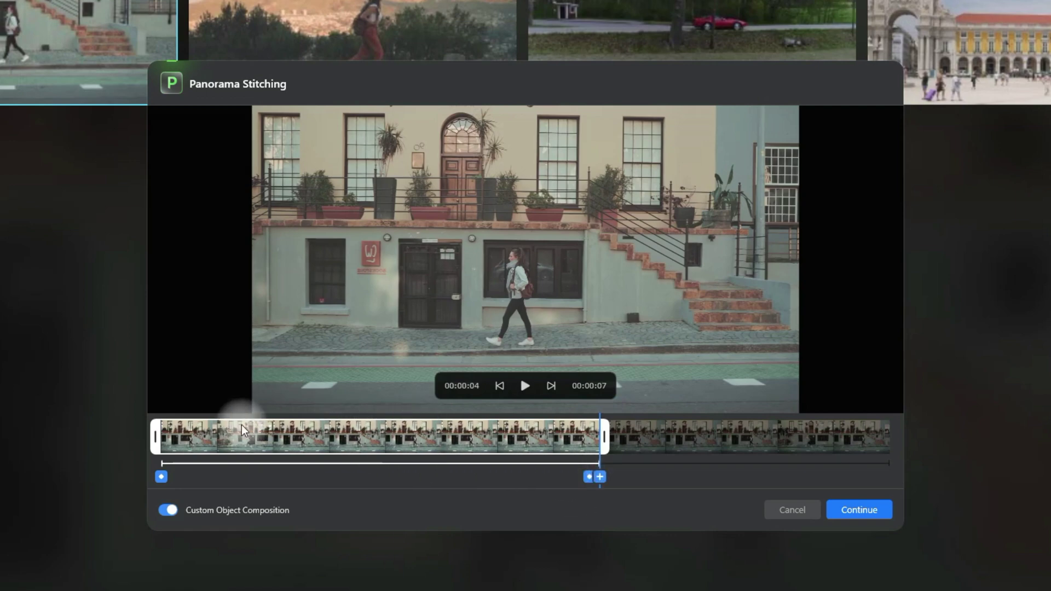
Add a keyframe box around the woman at 00:00:02, then start stitching.
left_click(379, 432)
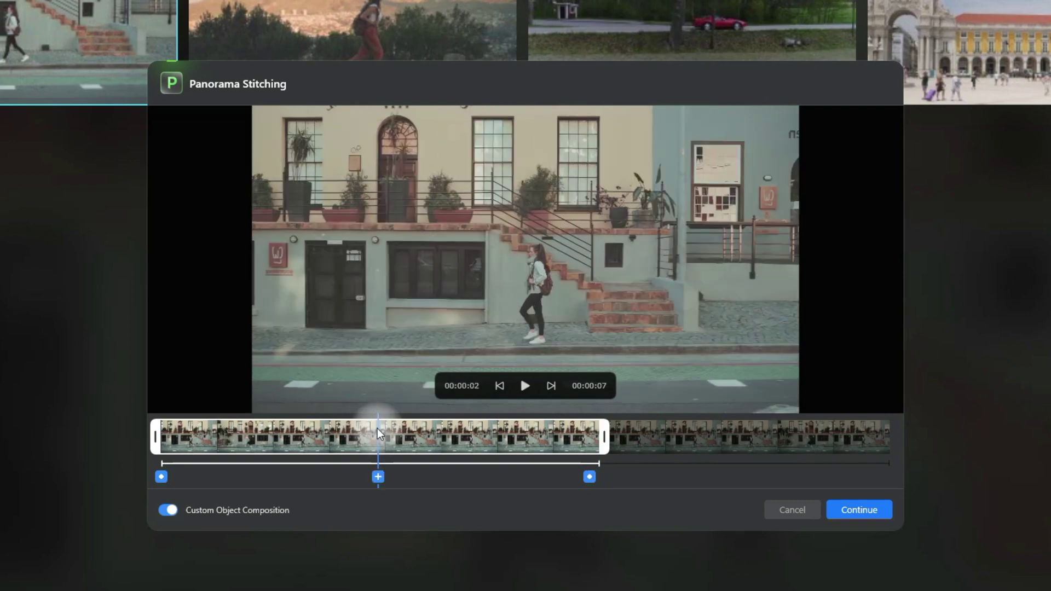
left_click(378, 477)
left_click_drag(529, 293, 570, 278)
left_click_drag(613, 338, 560, 353)
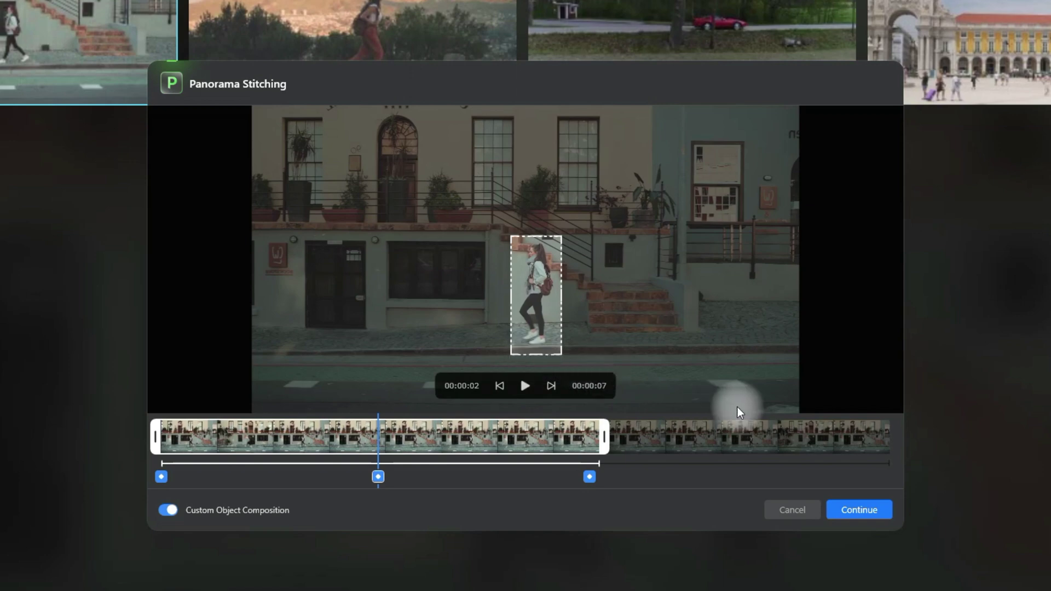
left_click(871, 510)
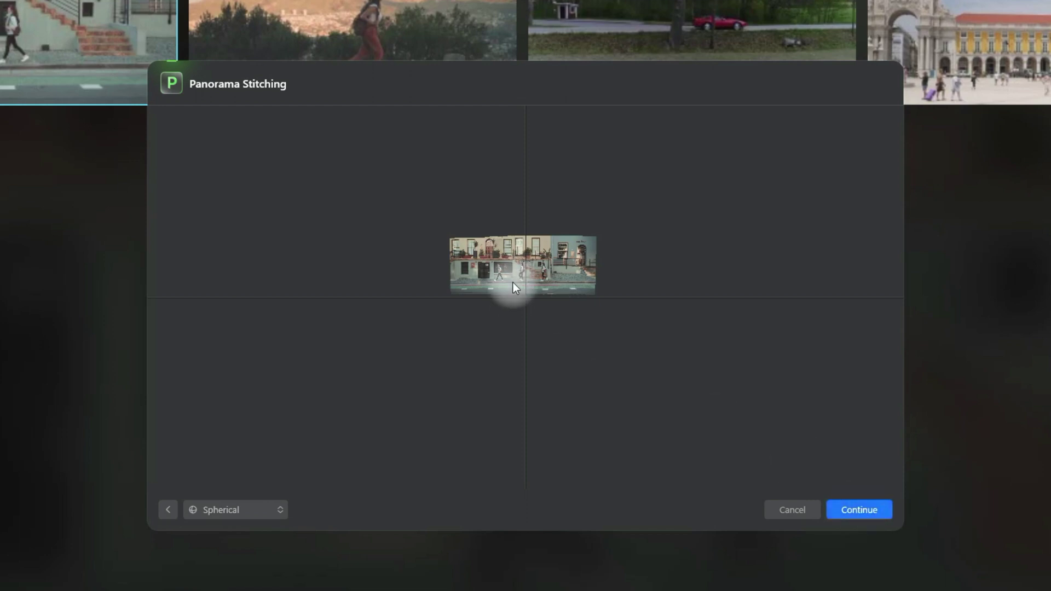
Tilt the stitched three-figure composite slightly to level it and shift it down.
scroll(521, 260, "up", 5)
scroll(521, 261, "up", 1)
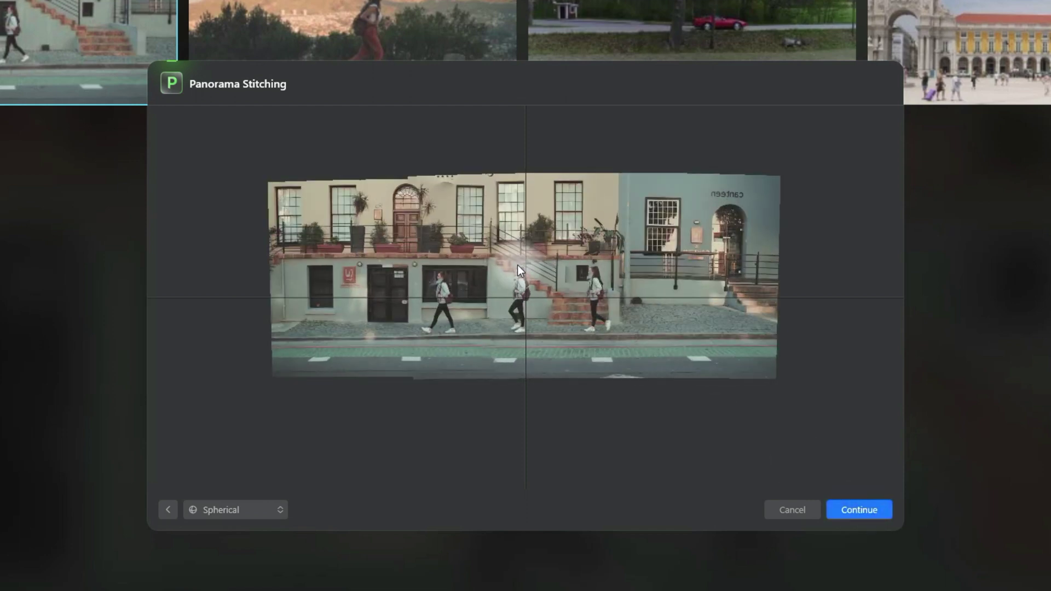
scroll(517, 265, "up", 1)
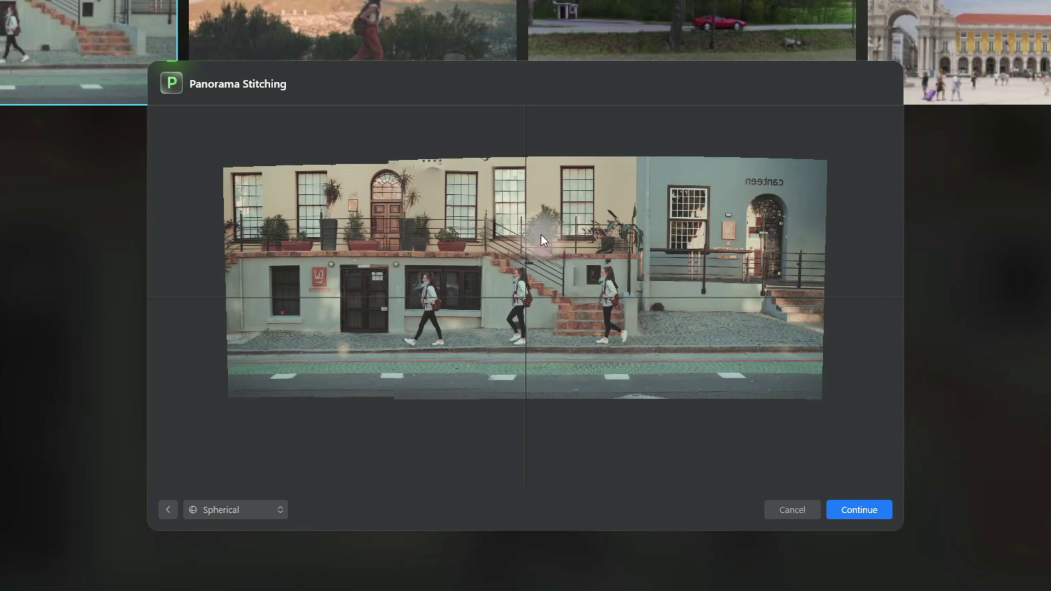
left_click_drag(216, 145, 216, 141)
left_click_drag(563, 239, 570, 267)
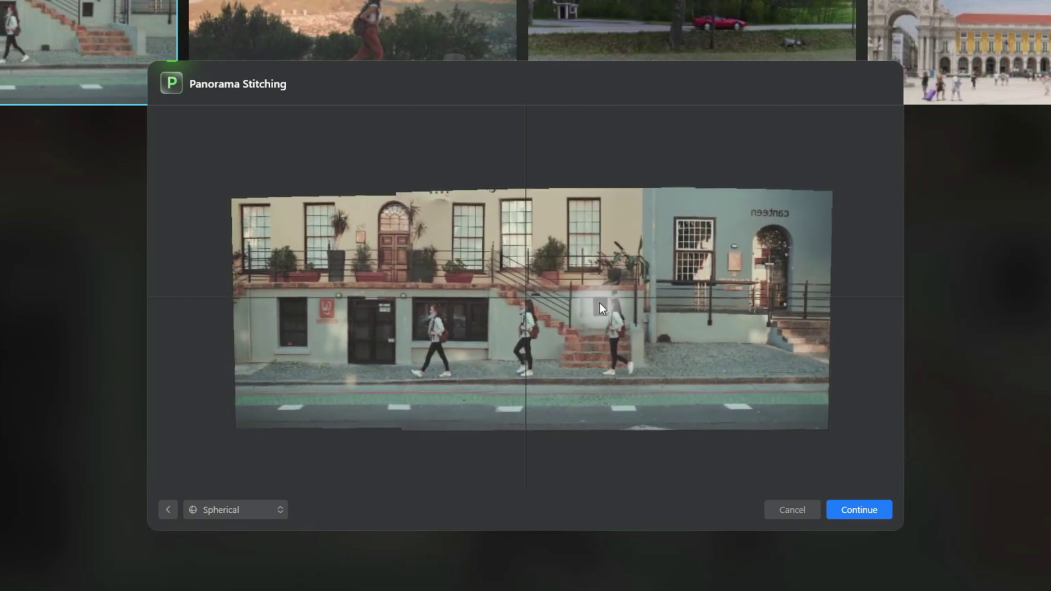
left_click_drag(864, 393, 866, 399)
Pull the crop's top, bottom, left and right edges inward around the three figures and apply it.
left_click(856, 505)
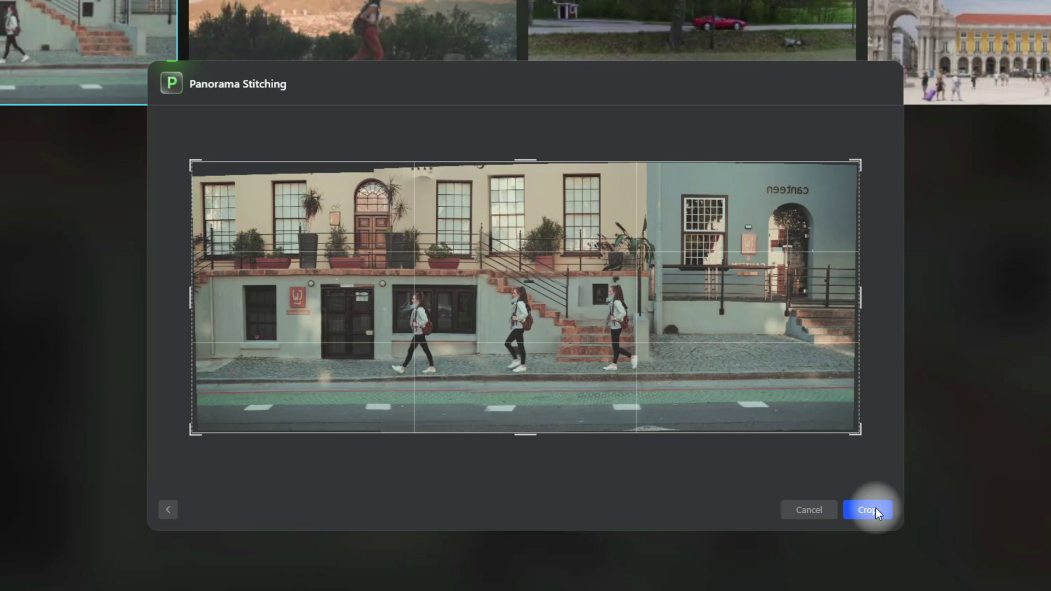
left_click_drag(535, 160, 533, 168)
left_click_drag(535, 425, 537, 415)
left_click_drag(195, 298, 239, 295)
left_click_drag(816, 297, 765, 294)
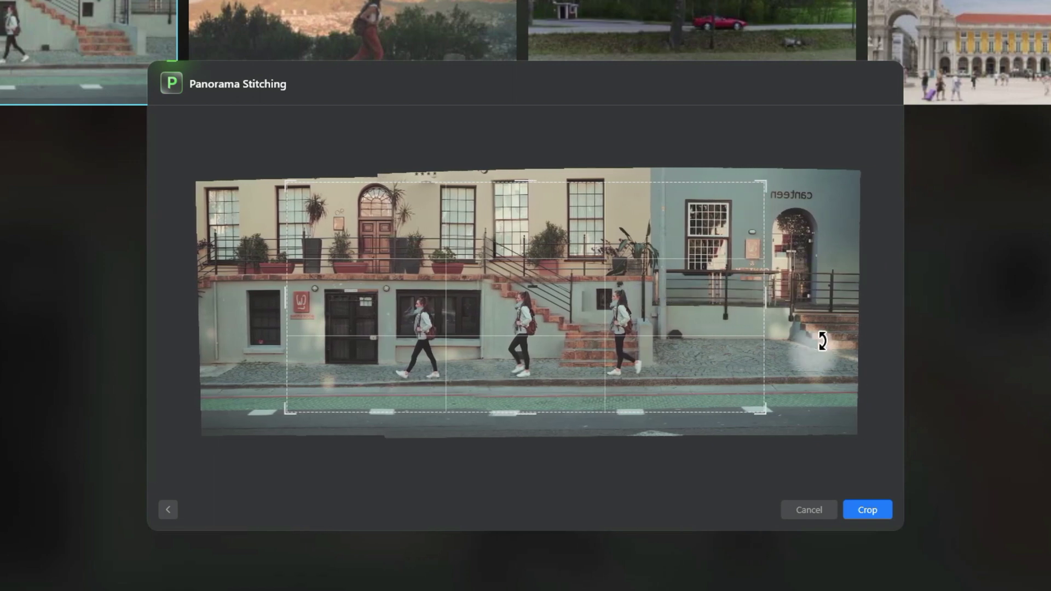
left_click(876, 510)
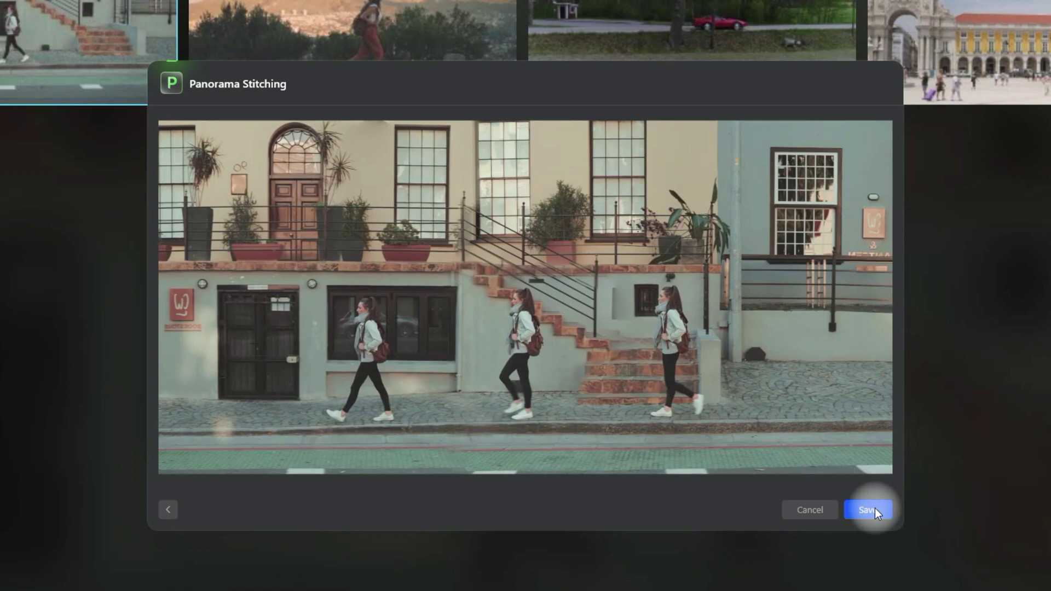
Save the cropped walking-woman composite and open its catalog thumbnail in single-image view.
left_click(873, 509)
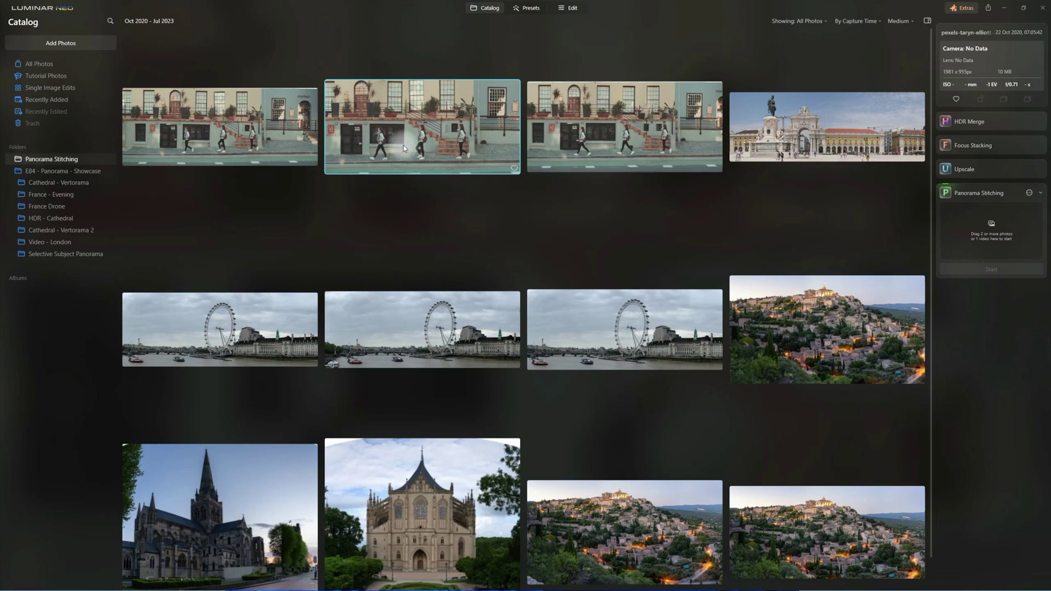
double_click(427, 114)
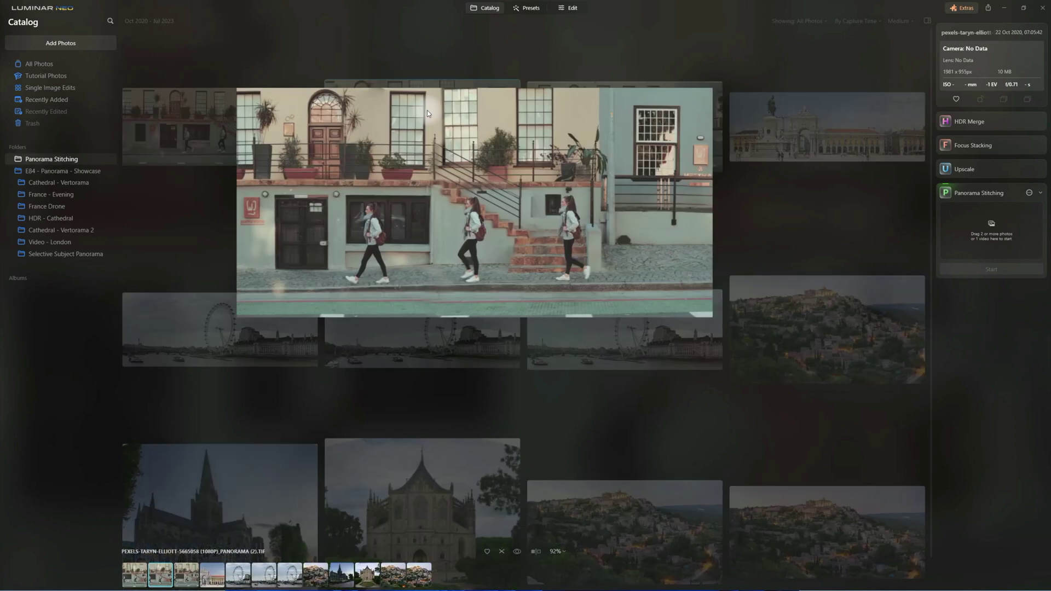